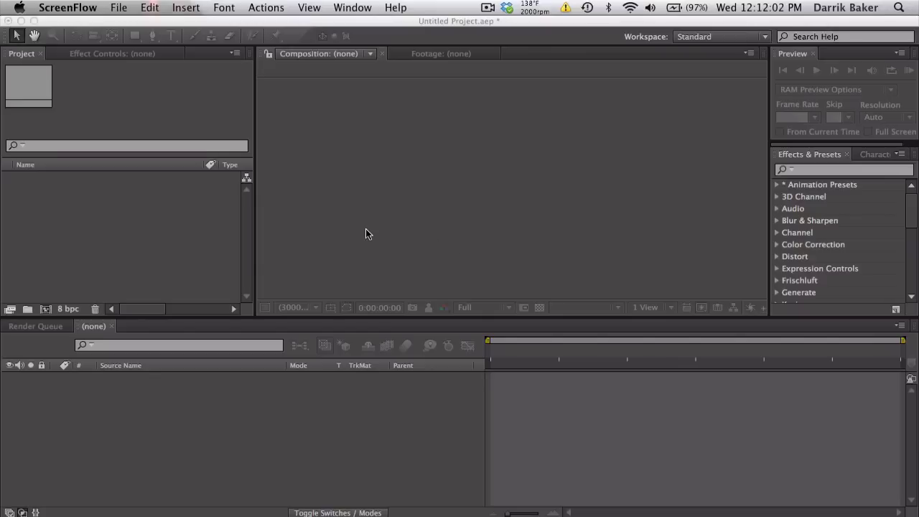
Create a new composition, Comp 1, at 1280×720 and 29.97 fps by setting Height to 720
left_click(208, 168)
left_click(222, 7)
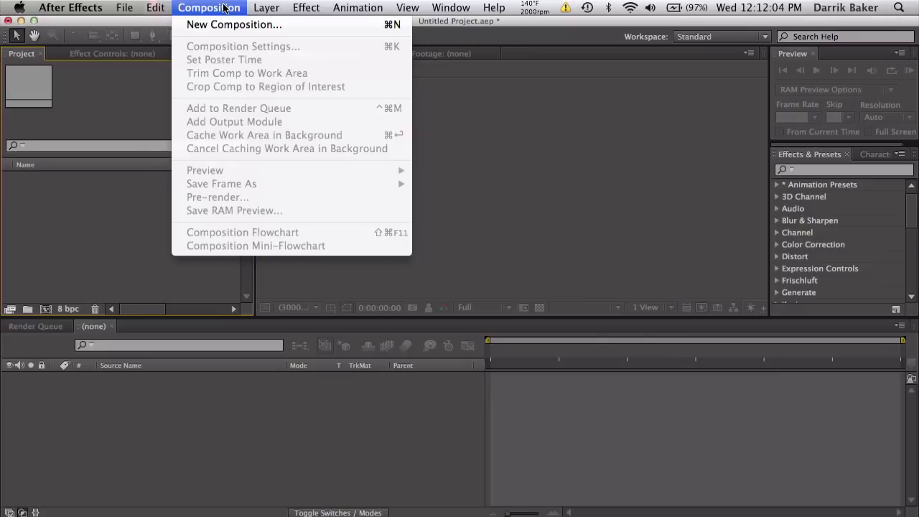
left_click(232, 25)
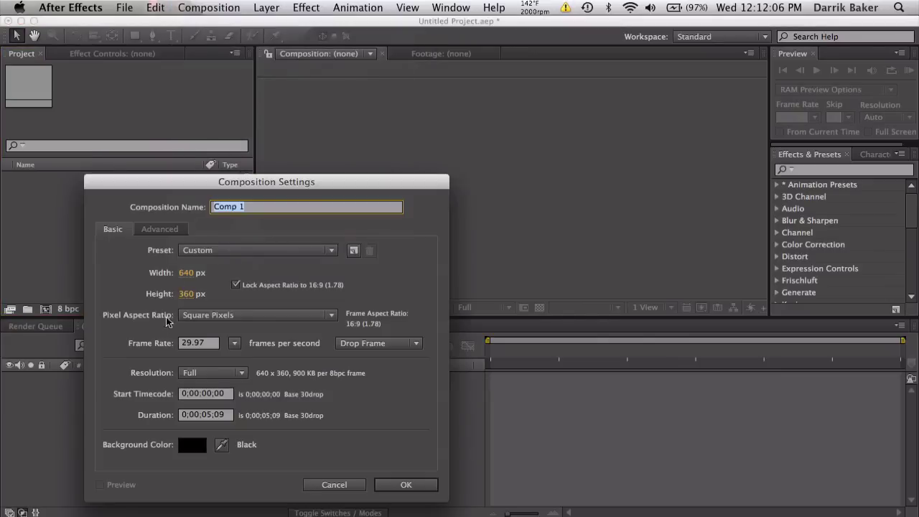
left_click(191, 294)
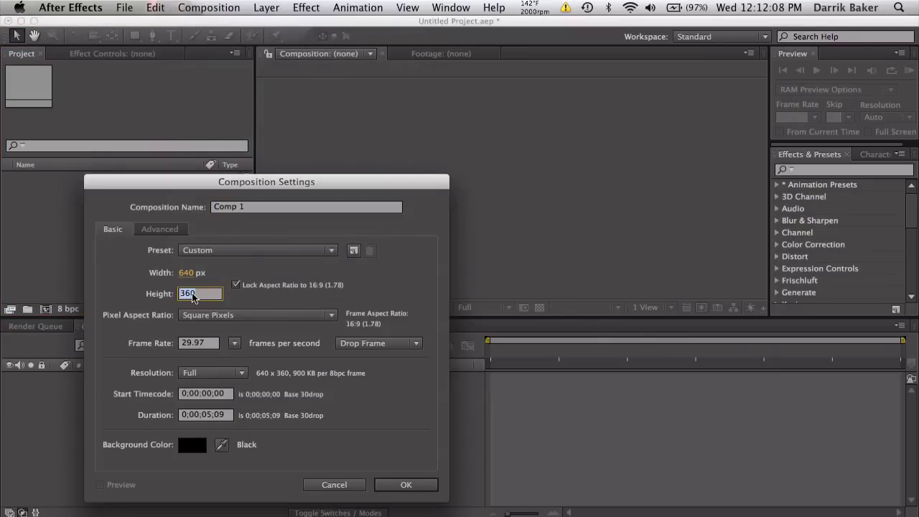
type("720")
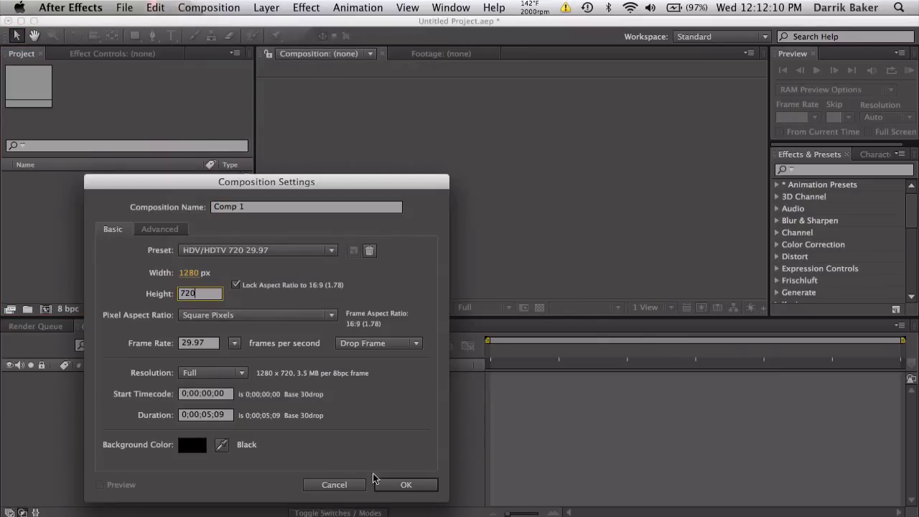
left_click(420, 485)
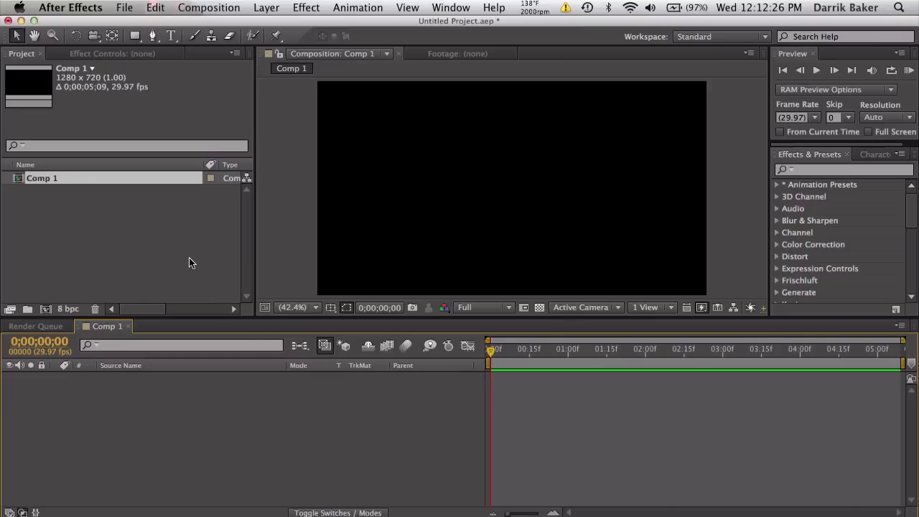
Import Dodgy.png from the Glass folder and build a Dodgy composition from it
double_click(148, 231)
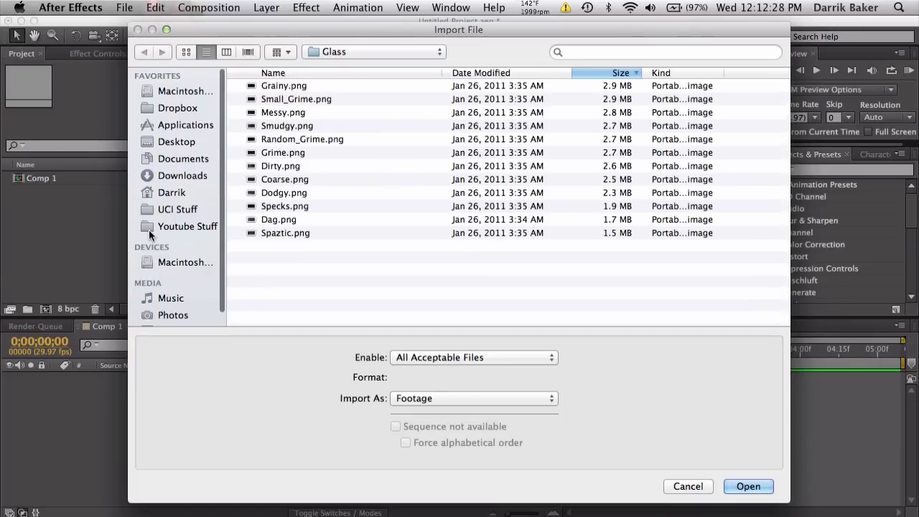
left_click(400, 54)
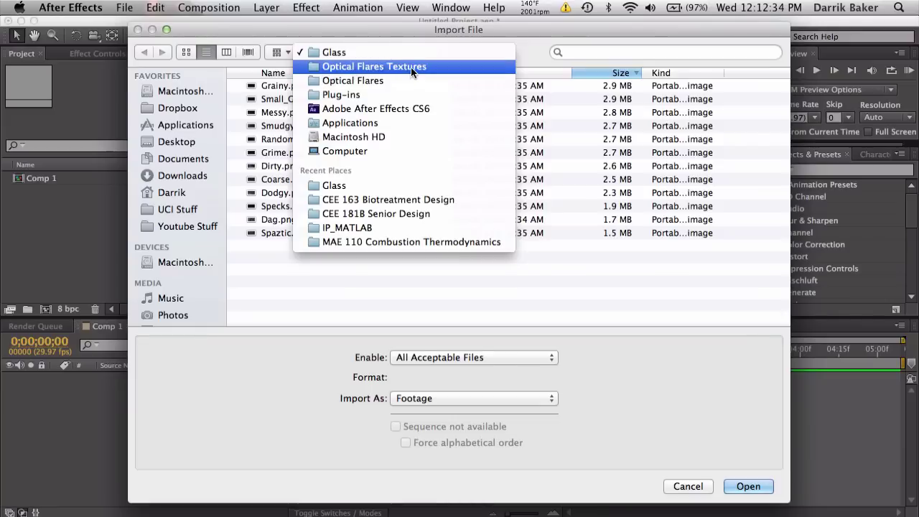
left_click(404, 55)
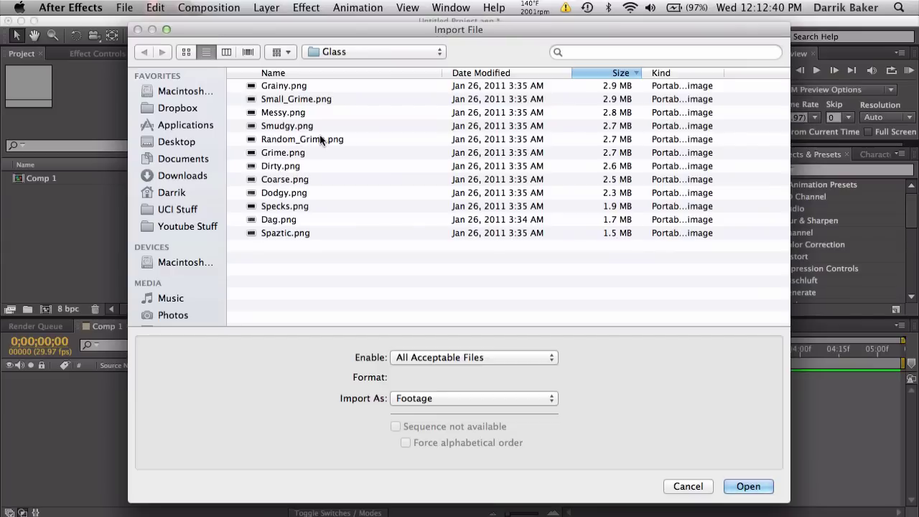
double_click(303, 194)
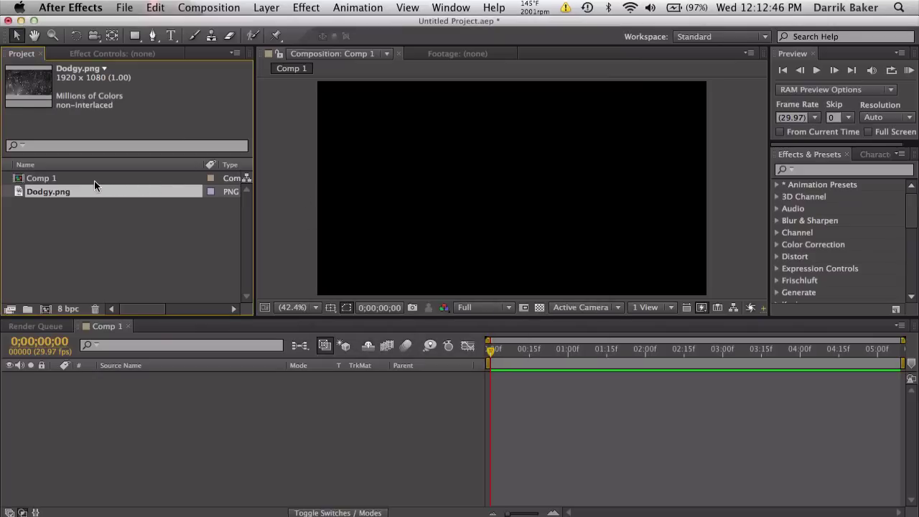
left_click_drag(62, 190, 44, 308)
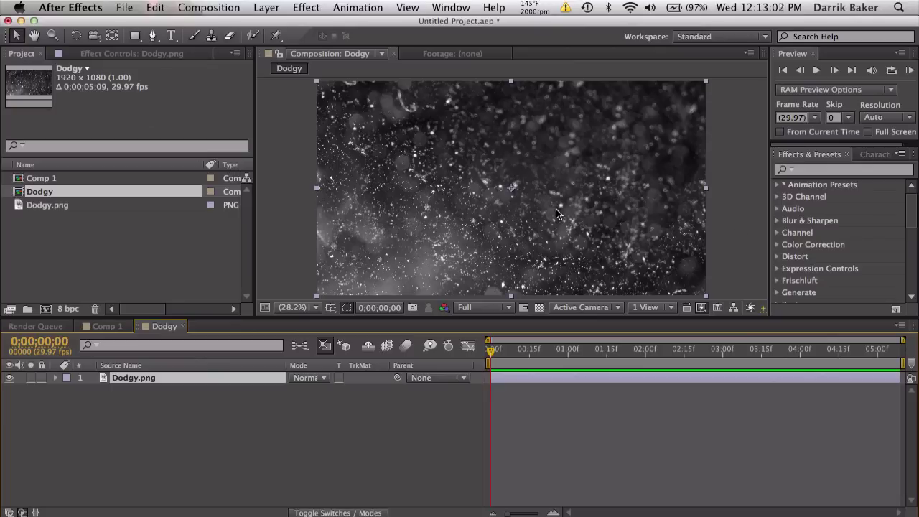
Resize the Dodgy composition to 640×360 and fit the texture layer to the comp
left_click(191, 7)
left_click(237, 47)
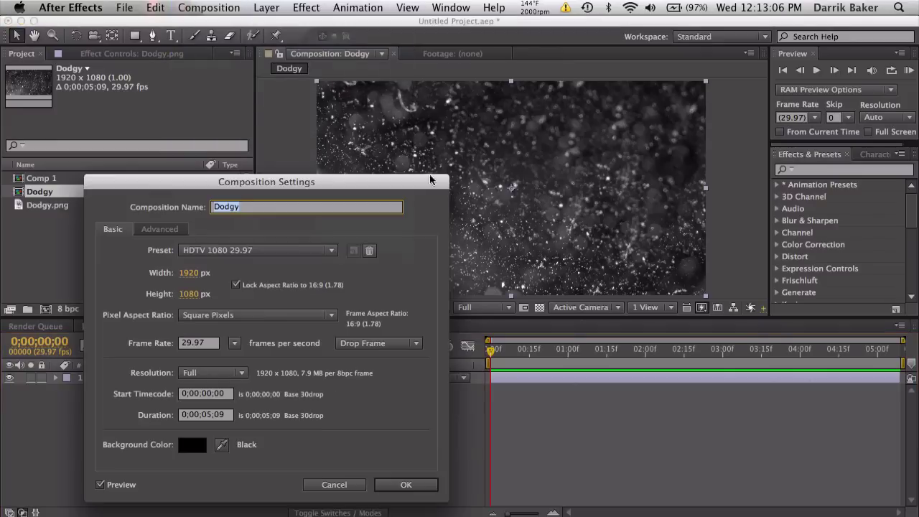
left_click(198, 276)
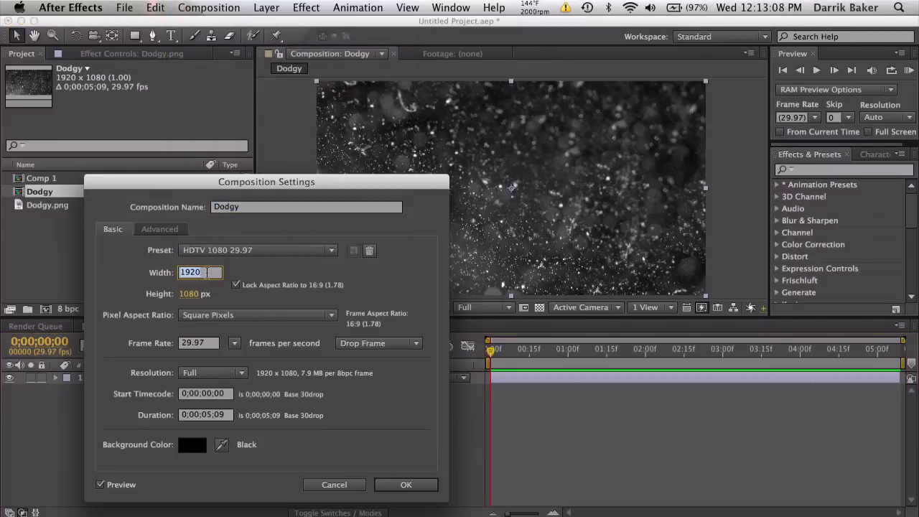
type("640")
key("Return")
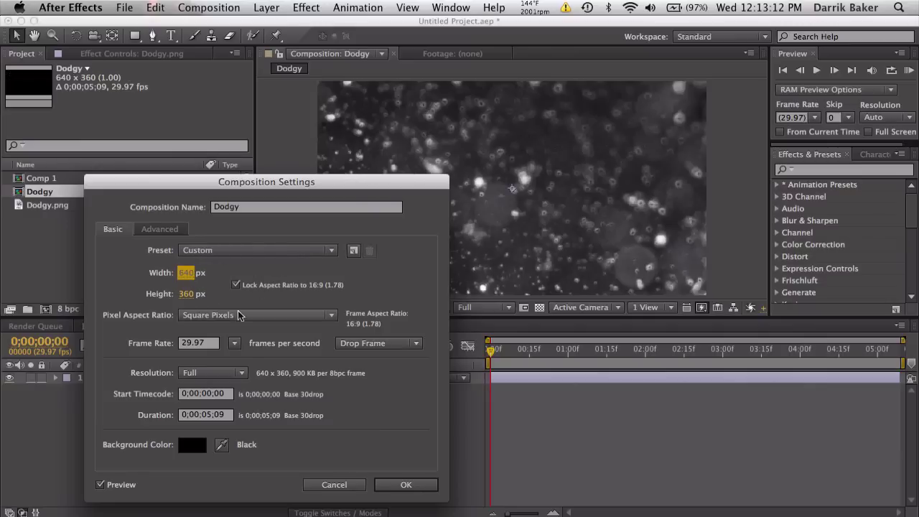
left_click(406, 484)
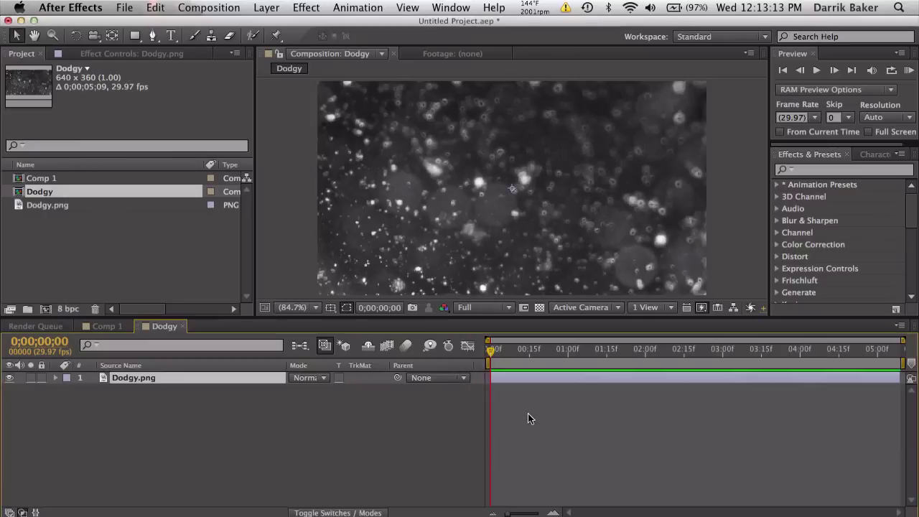
right_click(529, 375)
mouse_move(579, 106)
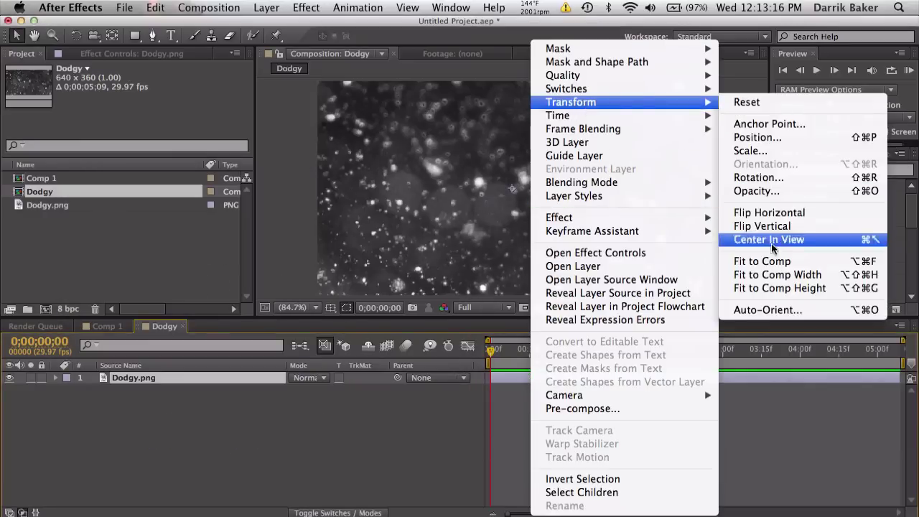
left_click(772, 261)
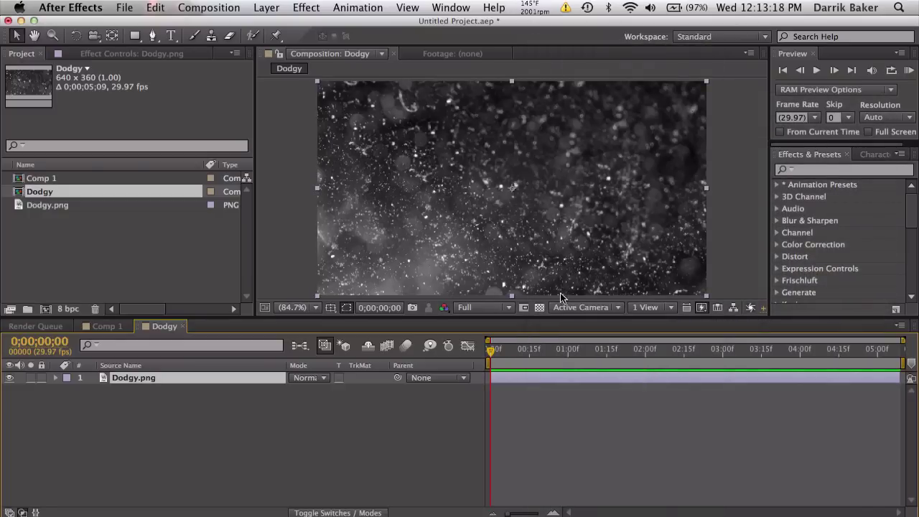
Apply Motion Tile with Tile Width and Tile Height 50 and Mirror Edges on
left_click(825, 170)
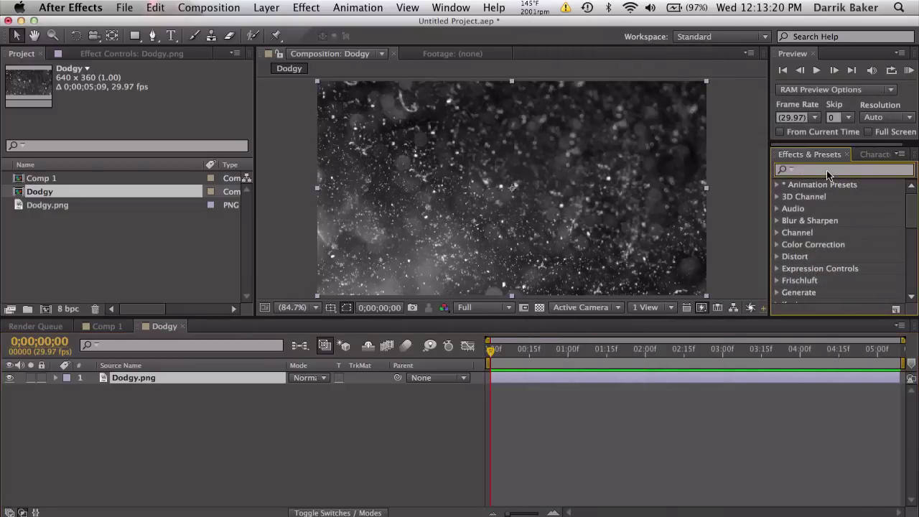
type("motion")
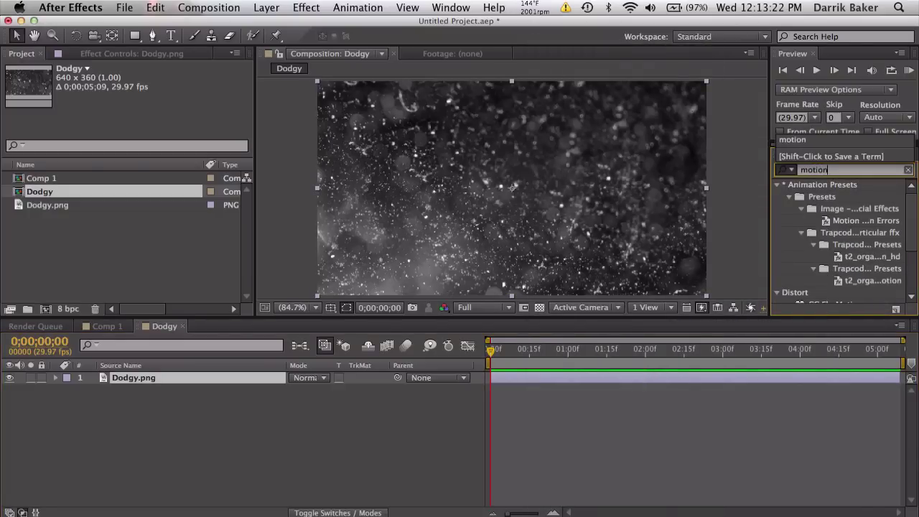
scroll(855, 237, "down", 3)
left_click_drag(830, 267, 621, 222)
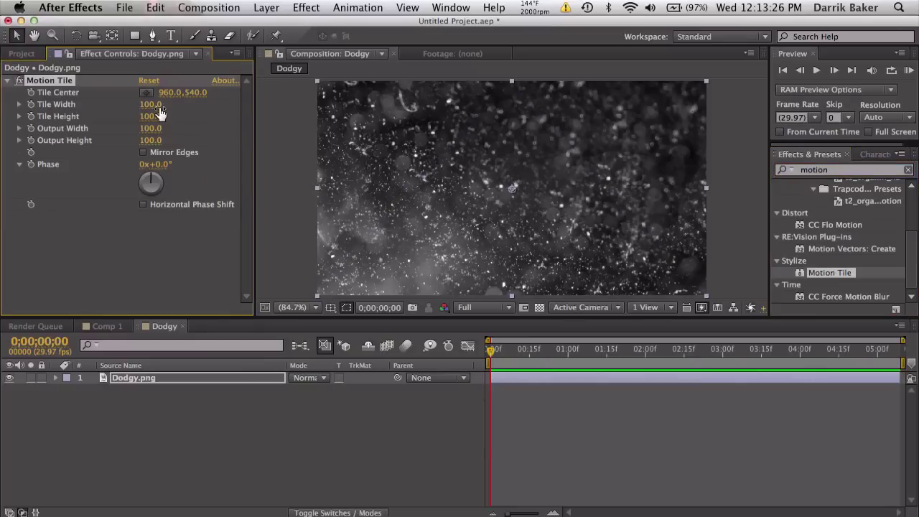
left_click(149, 105)
type("50")
key("Tab")
type("50")
left_click(181, 121)
left_click(143, 152)
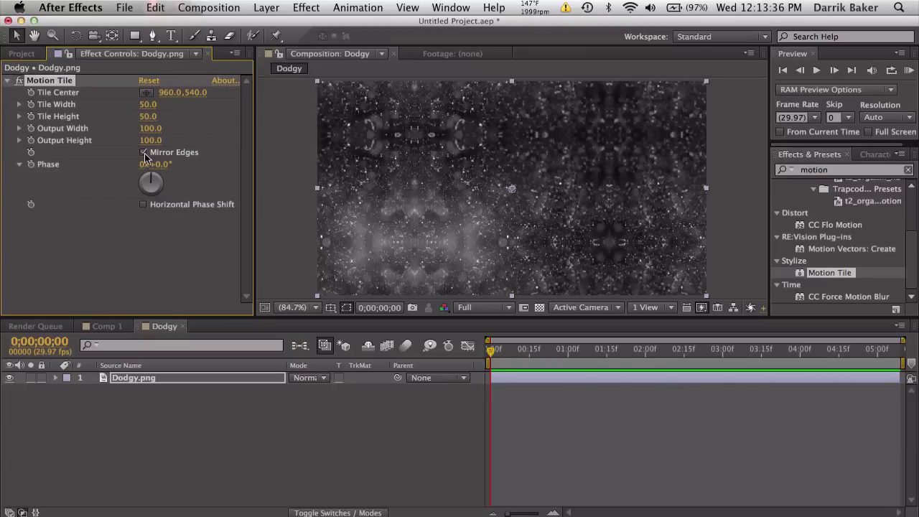
left_click(144, 153)
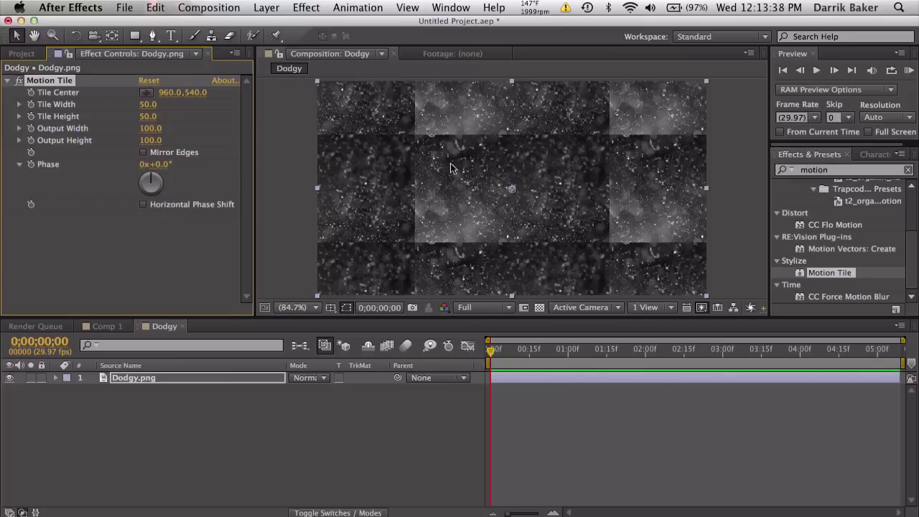
left_click(144, 153)
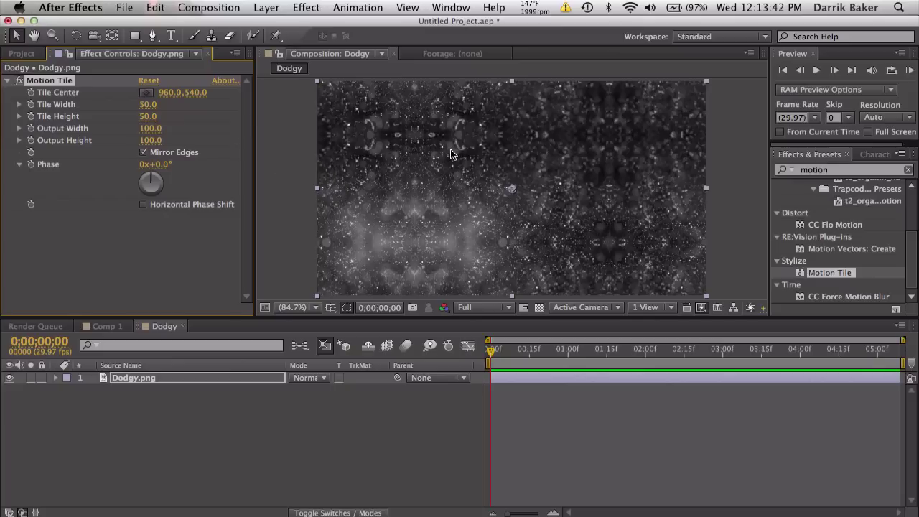
Rename Comp 1 to Main Comp, nest the Dodgy comp inside it, and hide that layer
left_click(119, 326)
key("super+k")
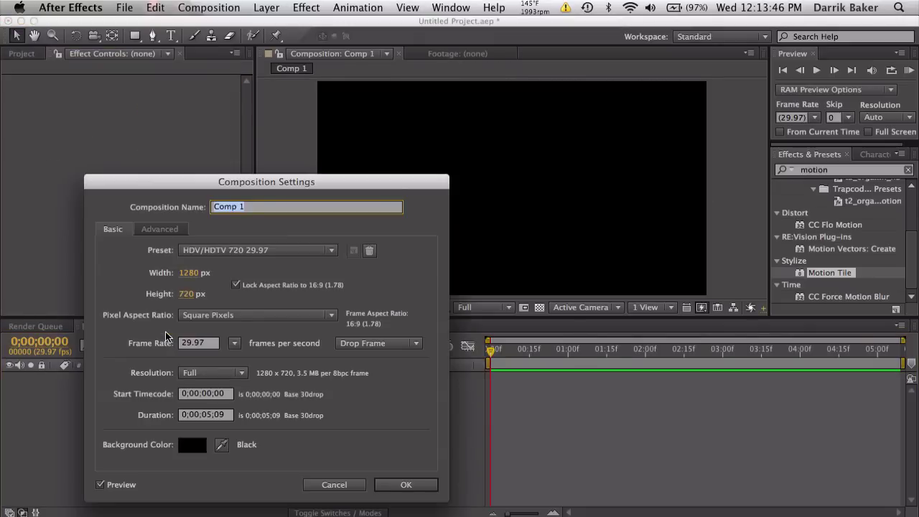
type("Main Comp")
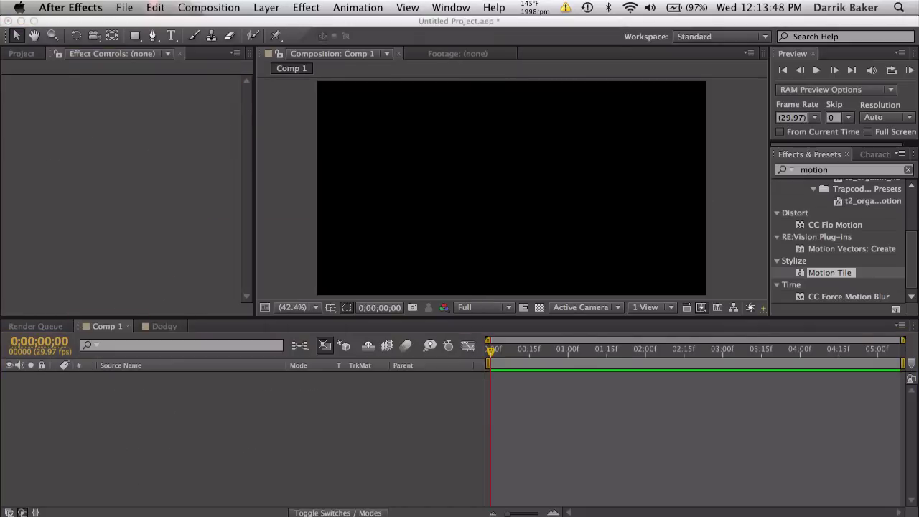
key("Return")
left_click(31, 56)
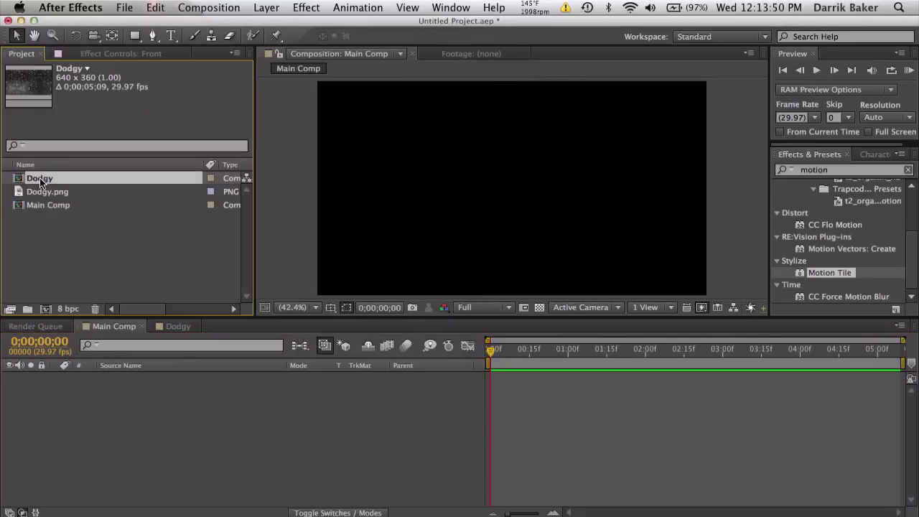
mouse_move(40, 178)
left_mouse_down()
mouse_move(87, 302)
mouse_move(126, 454)
left_mouse_up()
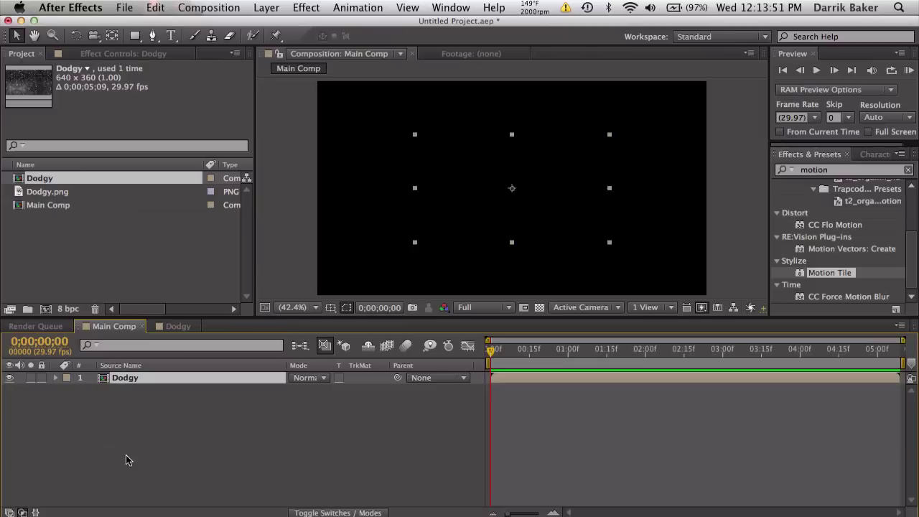
left_click(9, 378)
Create a solid named Element and apply the Element effect to it
left_click(209, 8)
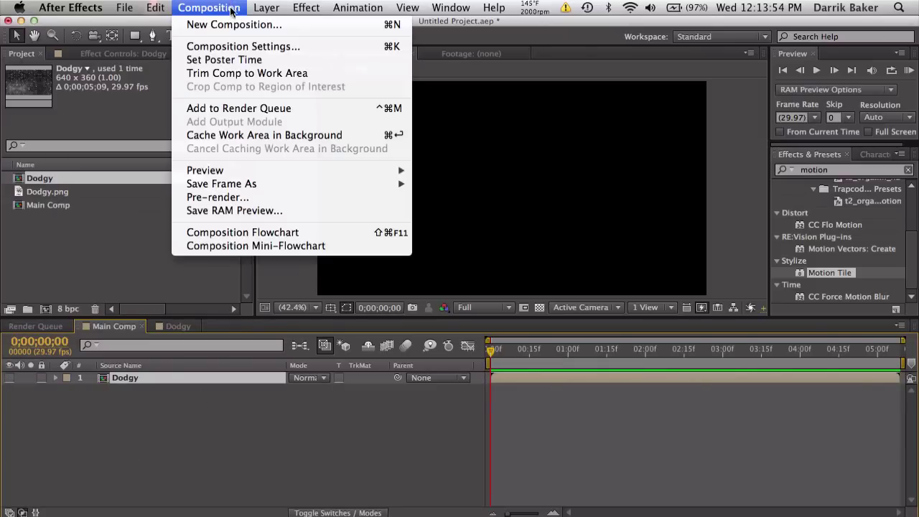
mouse_move(266, 7)
mouse_move(423, 24)
left_click(480, 42)
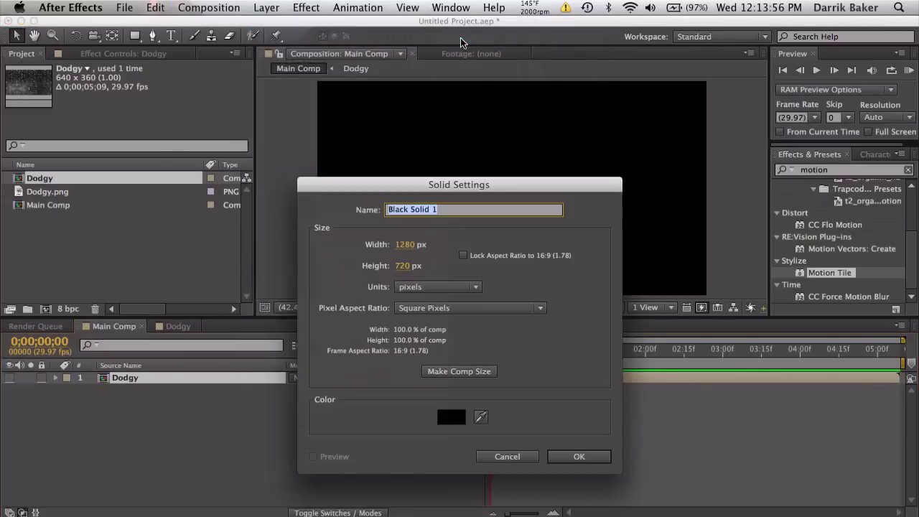
type("Element")
key("Return")
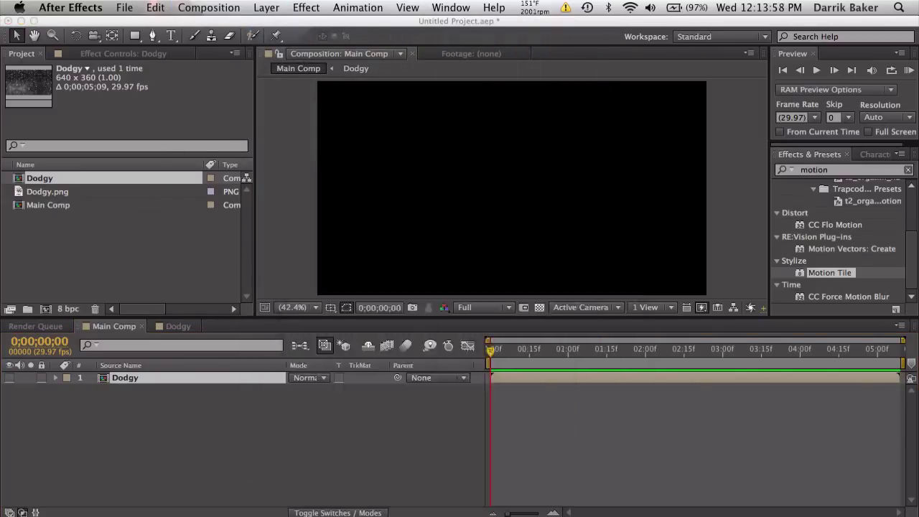
left_click(797, 175)
type("elem")
left_click_drag(823, 197, 620, 379)
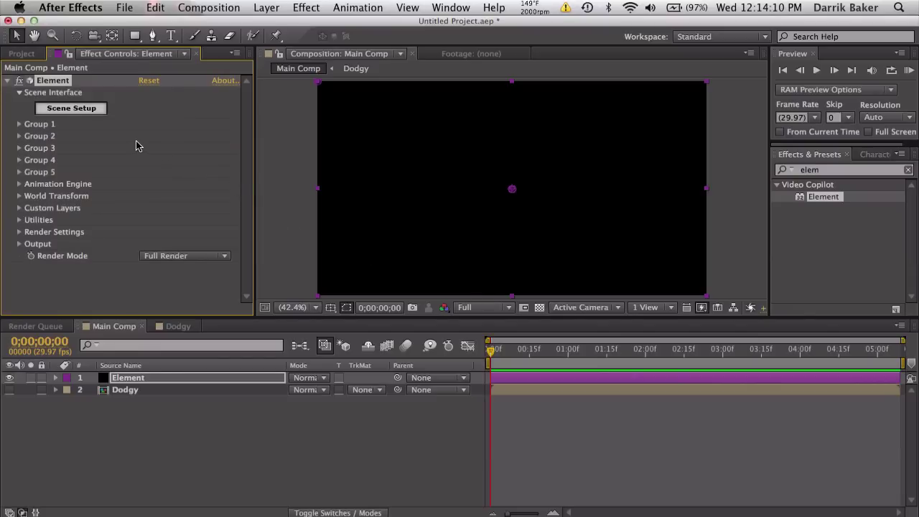
Assign Dodgy as Custom Texture Map Layer 1, then collapse Custom Layers
left_click(19, 208)
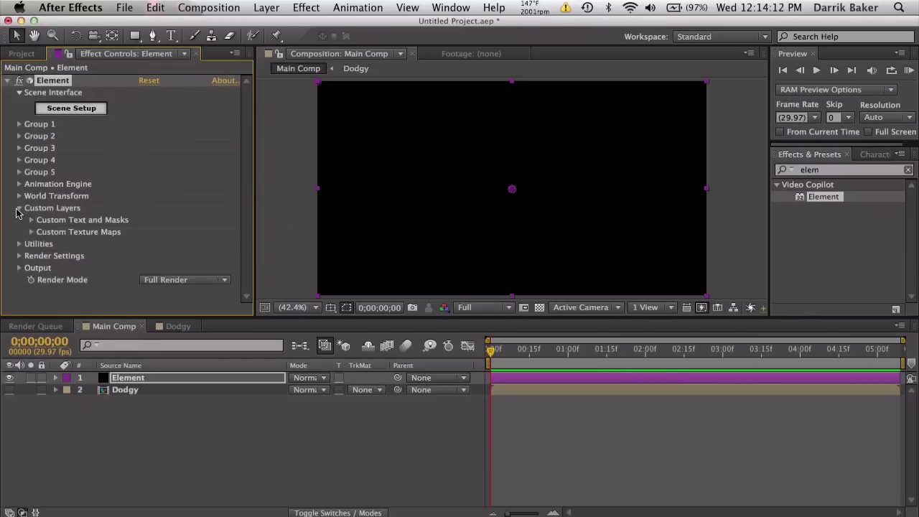
left_click(31, 231)
scroll(33, 237, "down", 3)
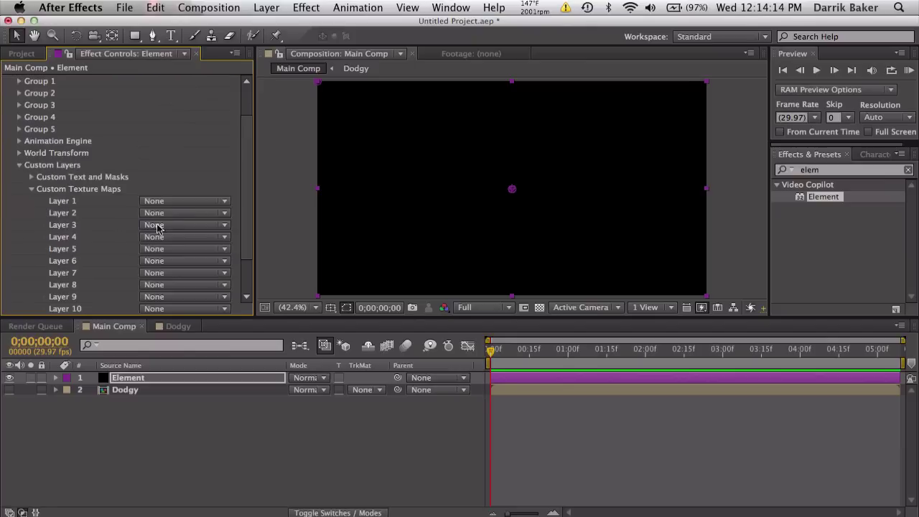
left_click(183, 212)
left_click(183, 250)
left_click(19, 165)
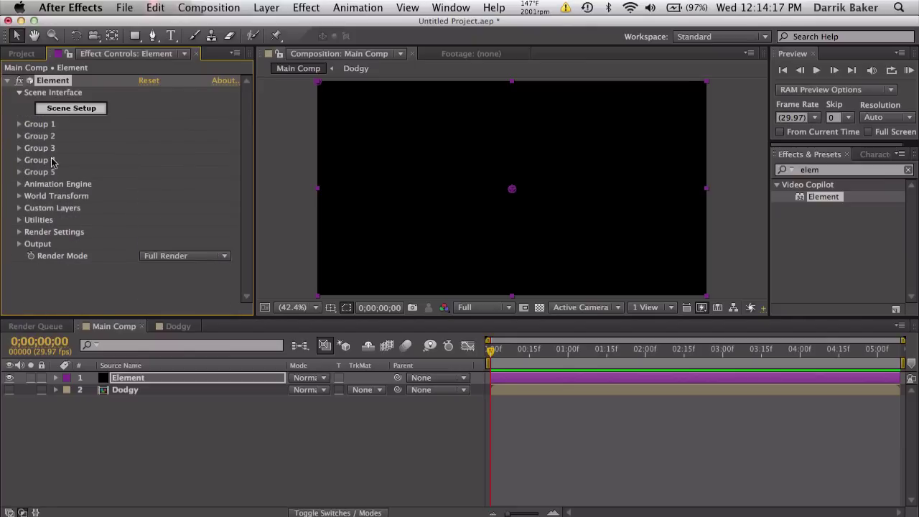
Open Scene Setup and add broken_glass_02(quads) from My_Models > Motion_Design_3D_Files > Broken_Glass
left_click(83, 109)
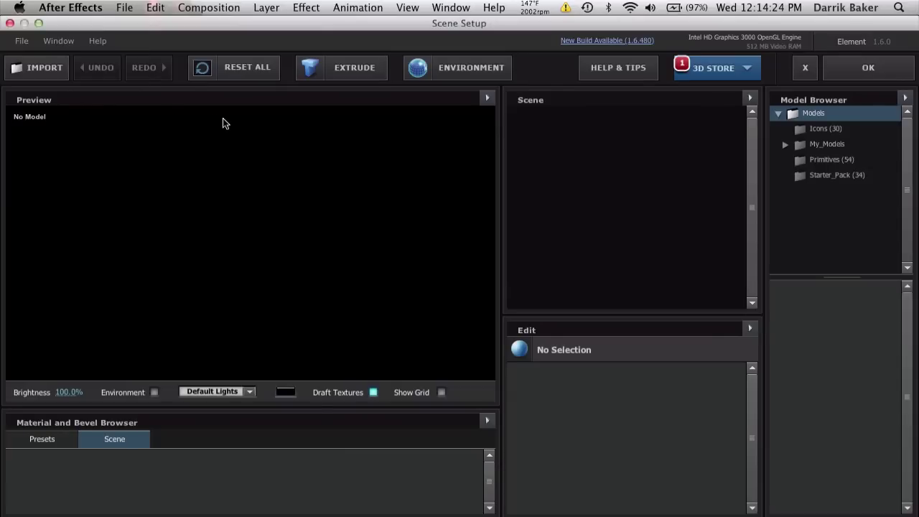
double_click(828, 146)
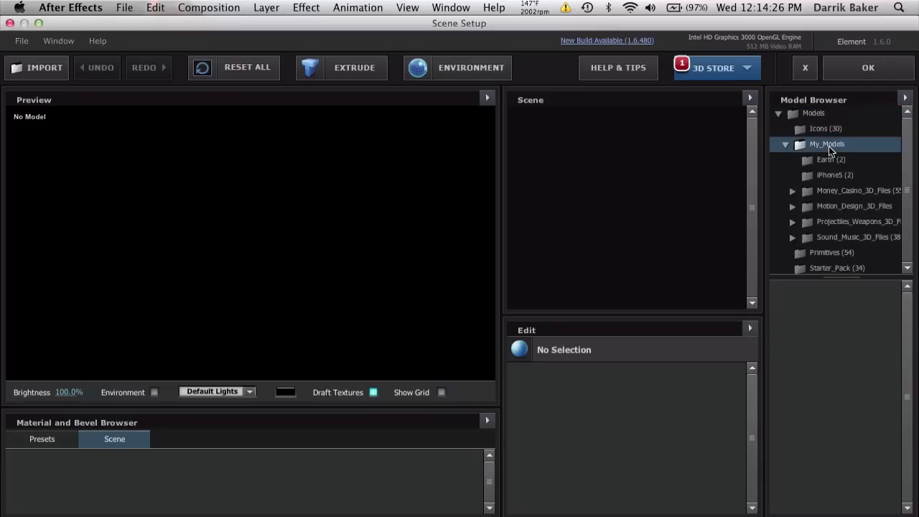
double_click(851, 204)
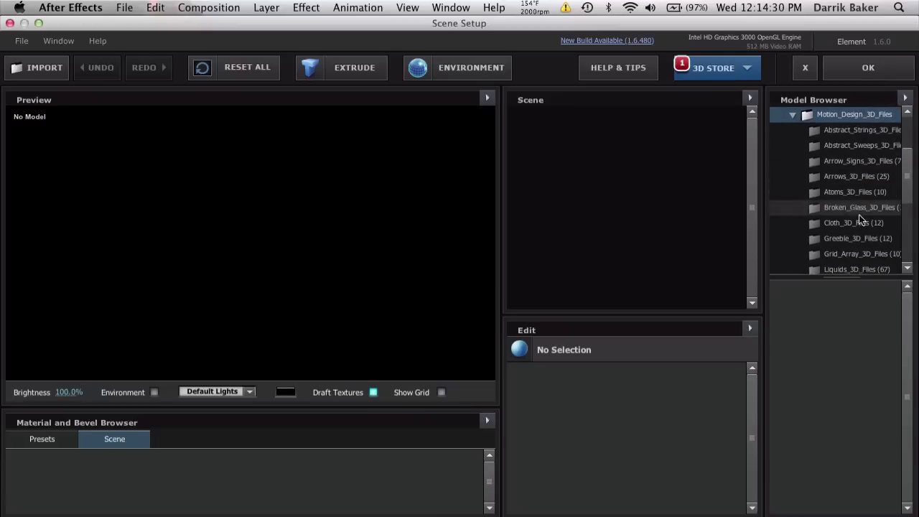
left_click(864, 207)
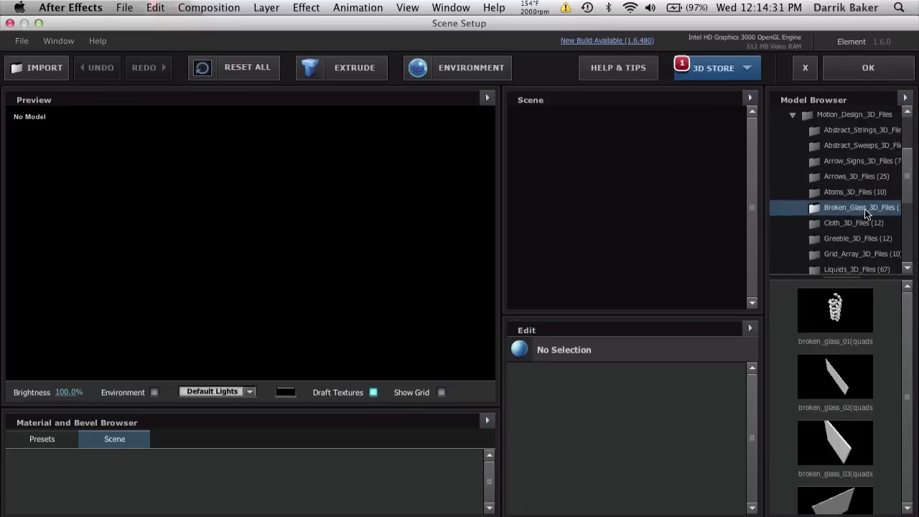
left_click(835, 376)
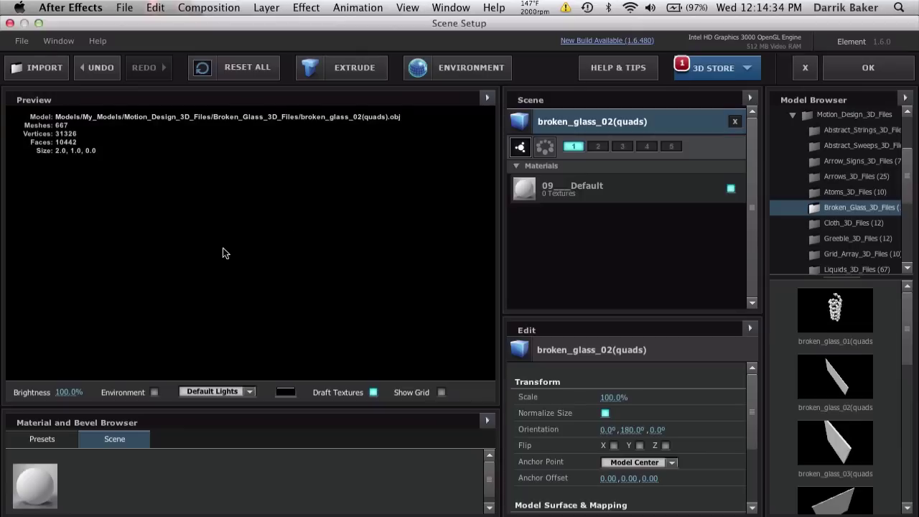
Switch the preview to wireframe and orbit to inspect the glass model
left_click_drag(222, 250, 280, 269)
scroll(280, 267, "up", 5)
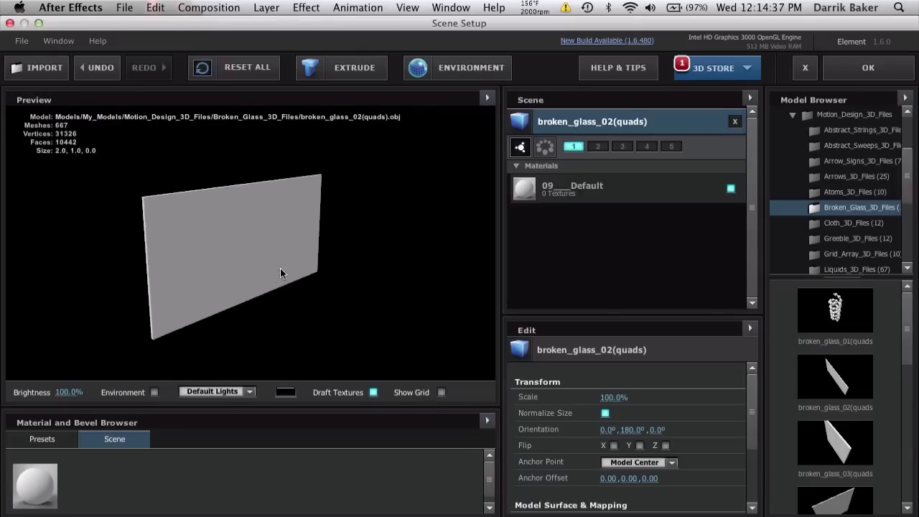
left_click(486, 98)
left_click(509, 167)
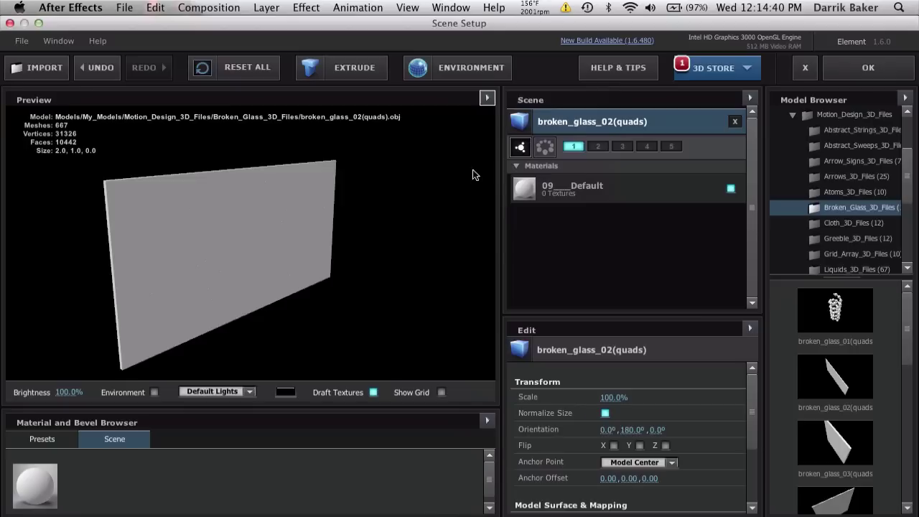
left_click_drag(379, 193, 350, 196)
Add broken_glass_03(quads), then delete it so only broken_glass_02 remains selected
left_click(835, 442)
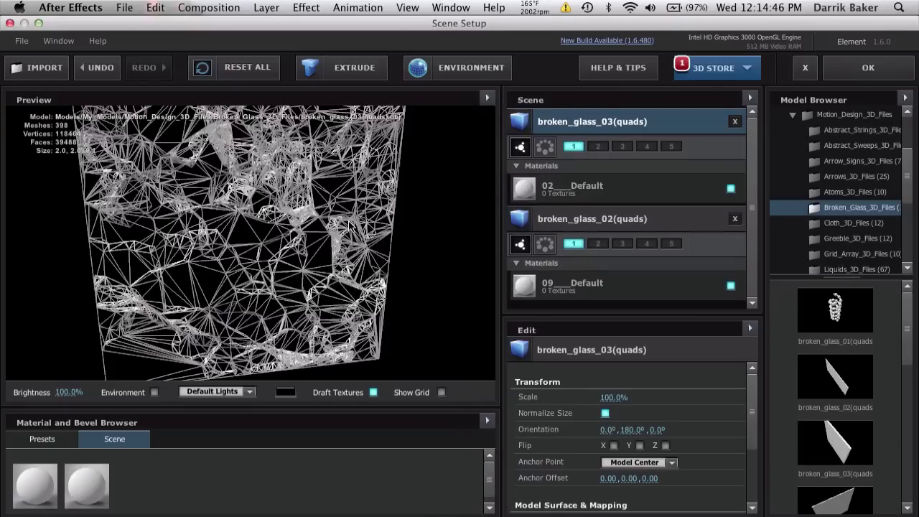
scroll(325, 234, "down", 3)
scroll(324, 234, "down", 2)
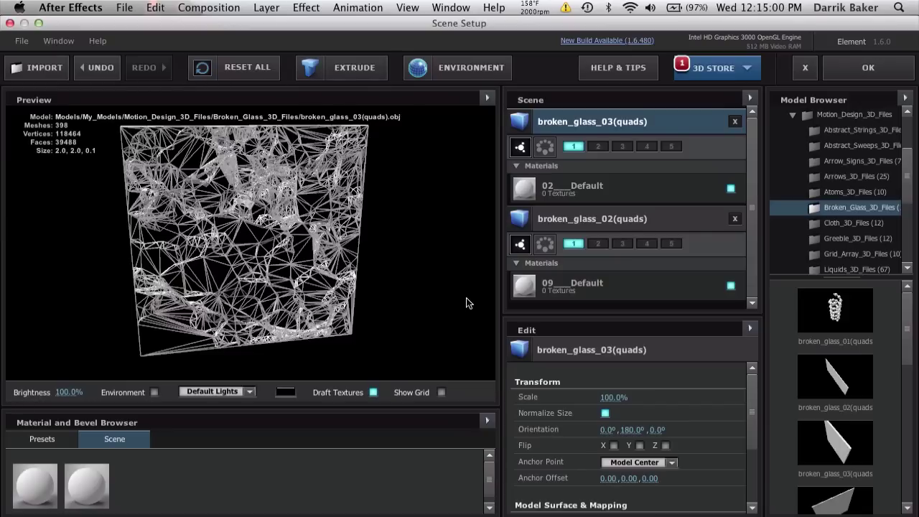
left_click(600, 218)
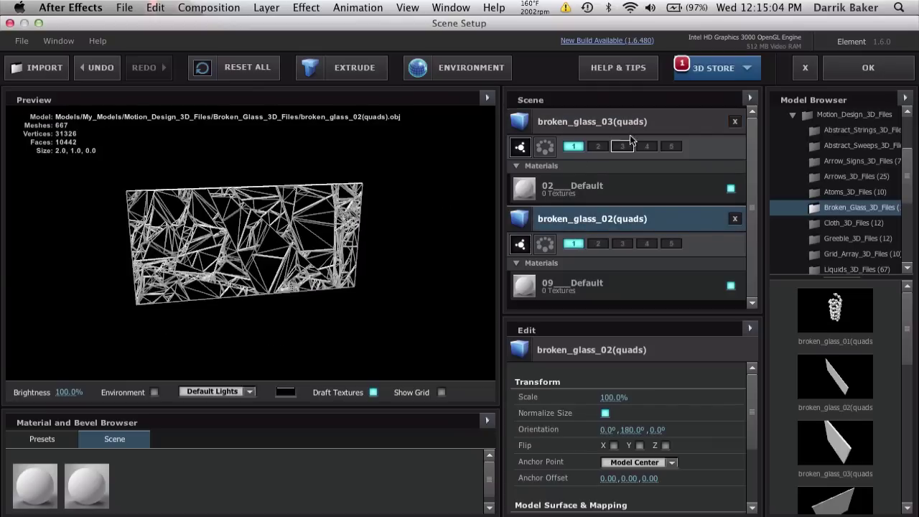
left_click(689, 120)
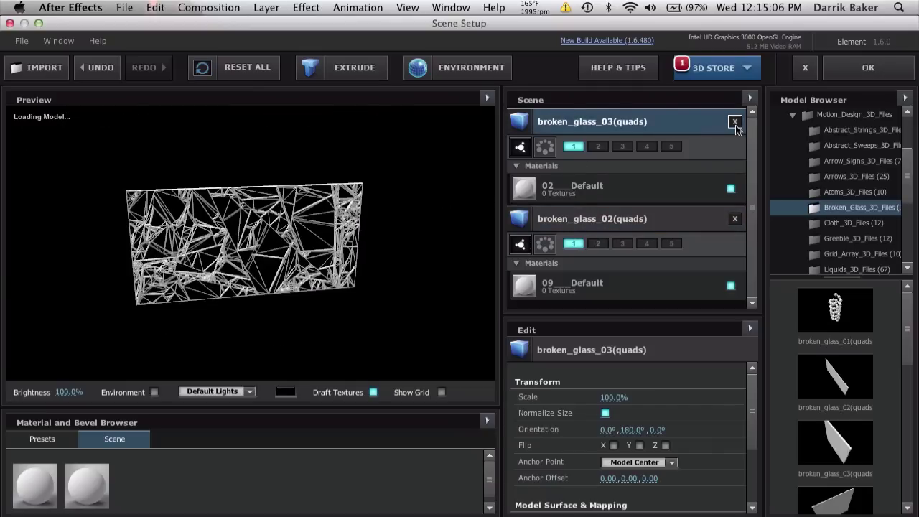
left_click(735, 122)
left_click(669, 123)
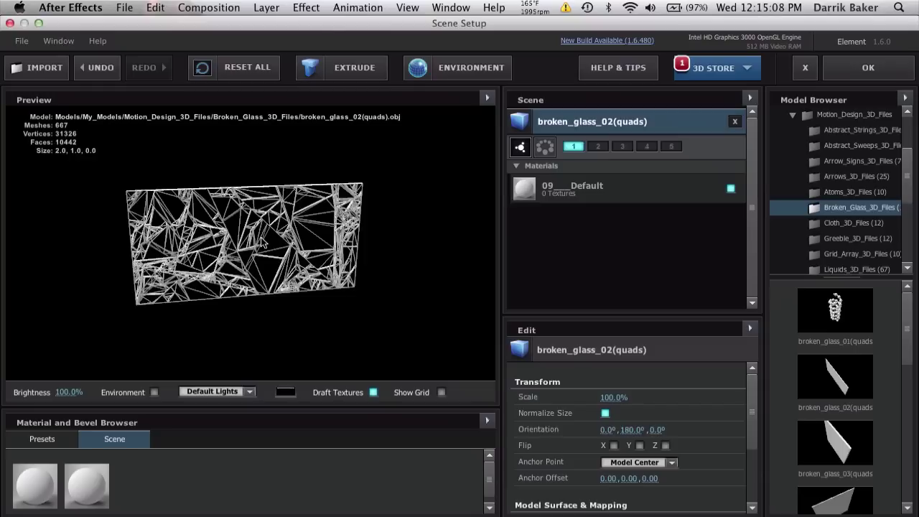
Turn the view front-on and return the model preview to solid shading
scroll(262, 243, "up", 5)
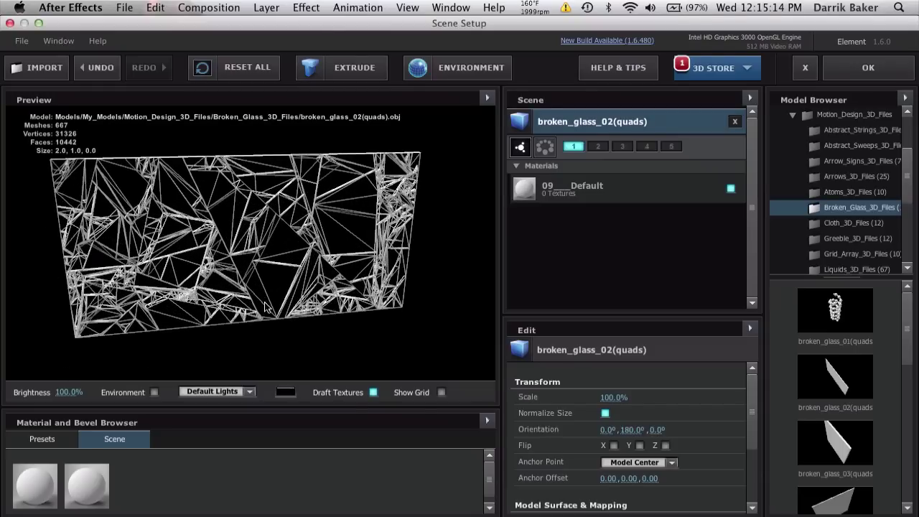
left_click_drag(246, 284, 264, 293)
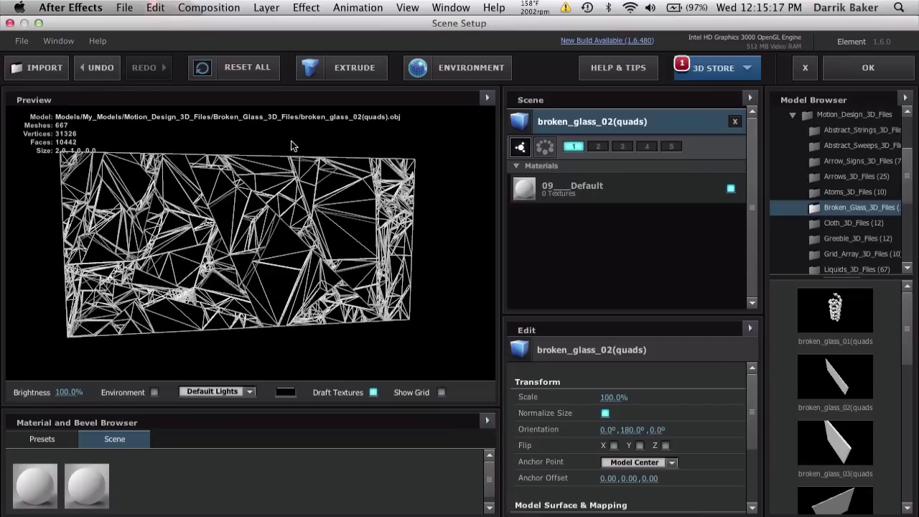
left_click(488, 97)
left_click(506, 166)
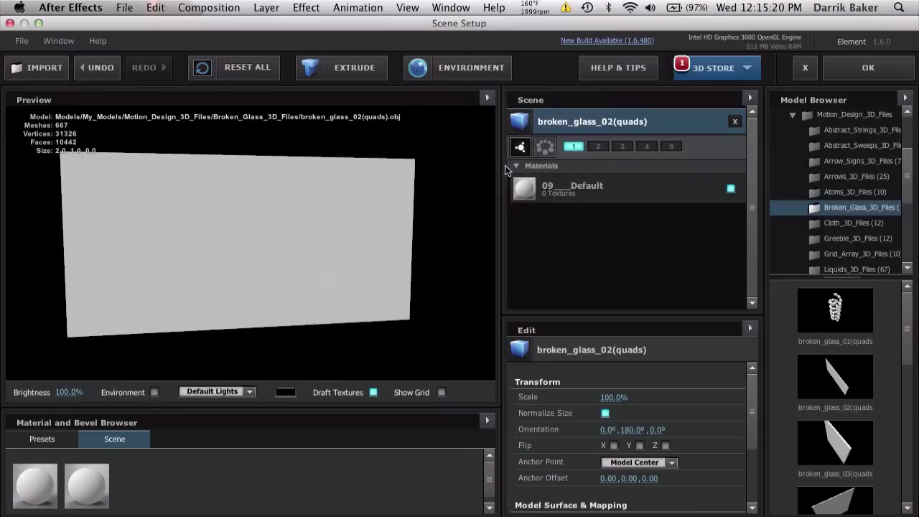
Apply the Glass preset material from the Presets library to the broken glass model
mouse_move(389, 190)
left_mouse_down()
mouse_move(412, 208)
mouse_move(386, 201)
left_mouse_up()
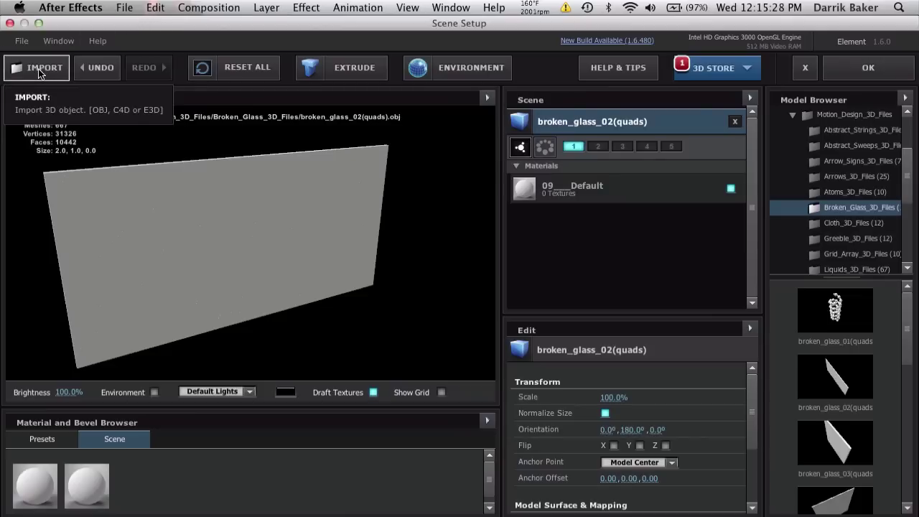
left_click(72, 439)
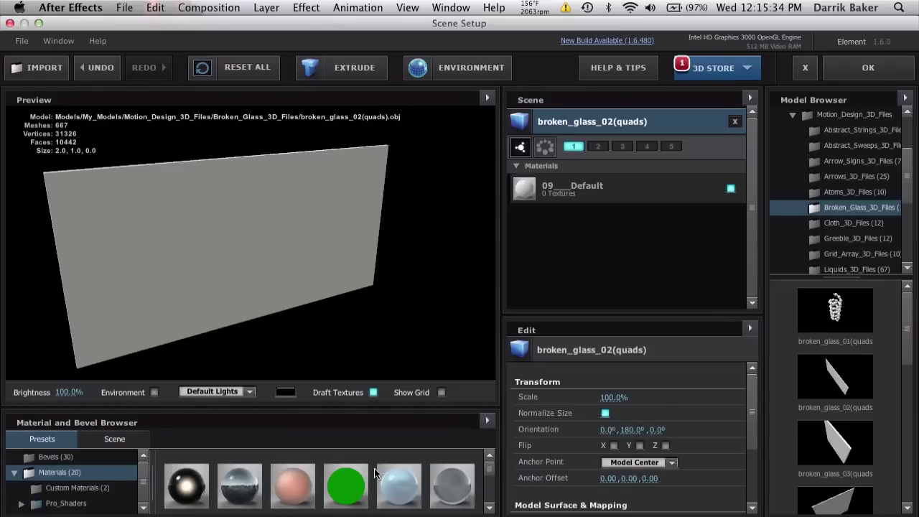
scroll(445, 481, "down", 1)
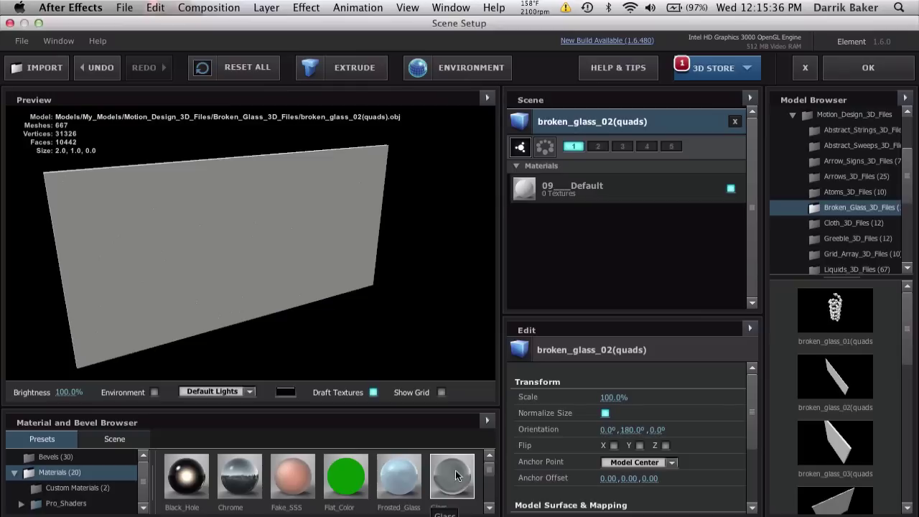
left_click_drag(451, 477, 308, 276)
scroll(351, 299, "up", 3)
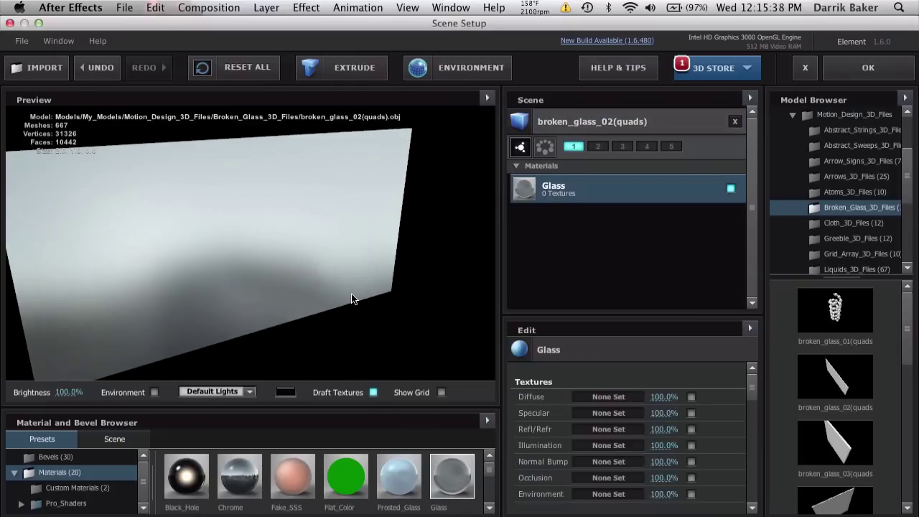
left_click_drag(353, 304, 360, 273)
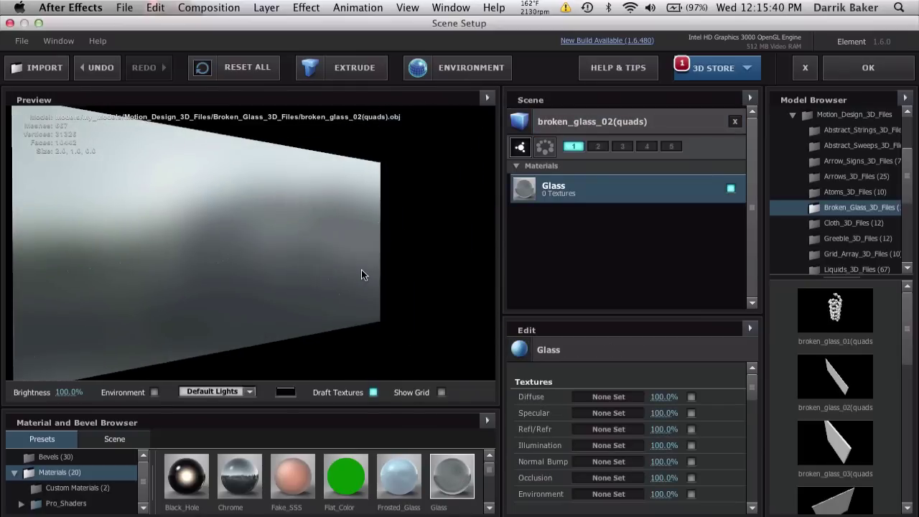
scroll(361, 273, "down", 2)
scroll(361, 272, "up", 3)
left_click_drag(349, 223, 358, 297)
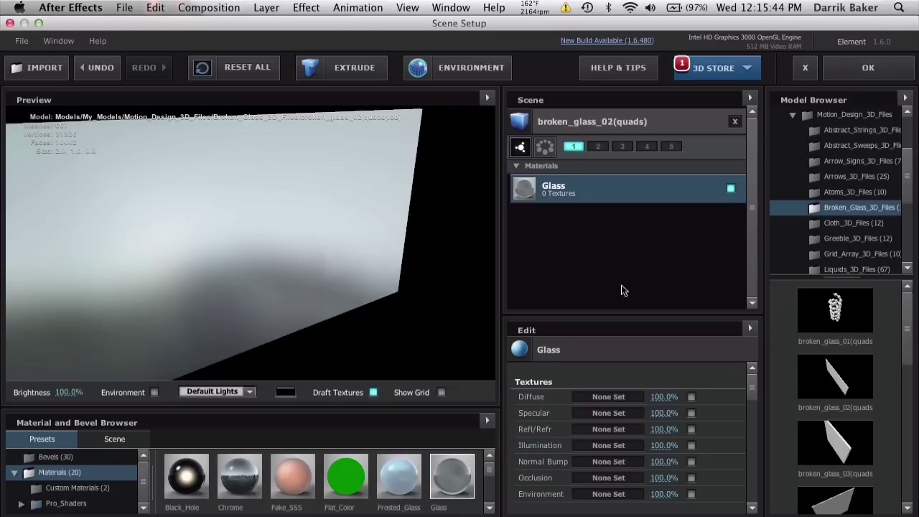
Set the Glass material's Reflection Intensity and Refraction Intensity both to 0%
scroll(608, 412, "down", 10)
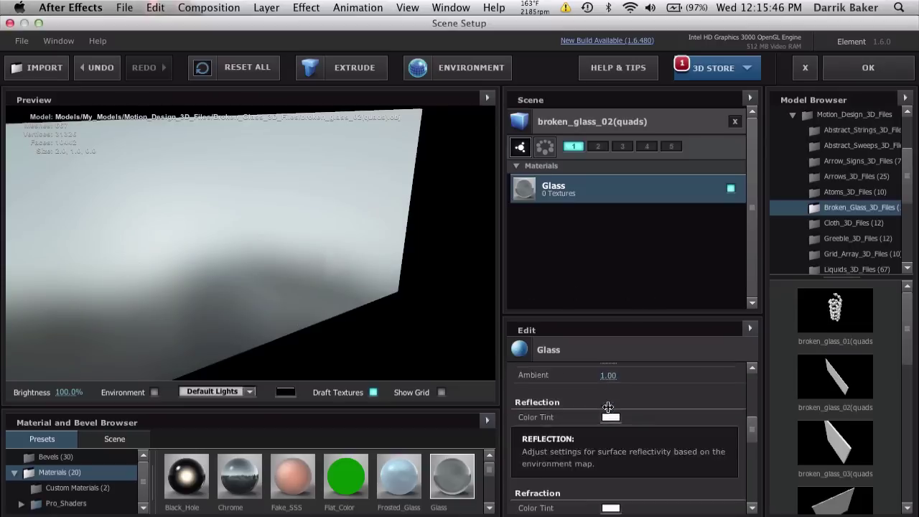
scroll(608, 411, "down", 2)
left_click(609, 398)
type("0.")
key("Return")
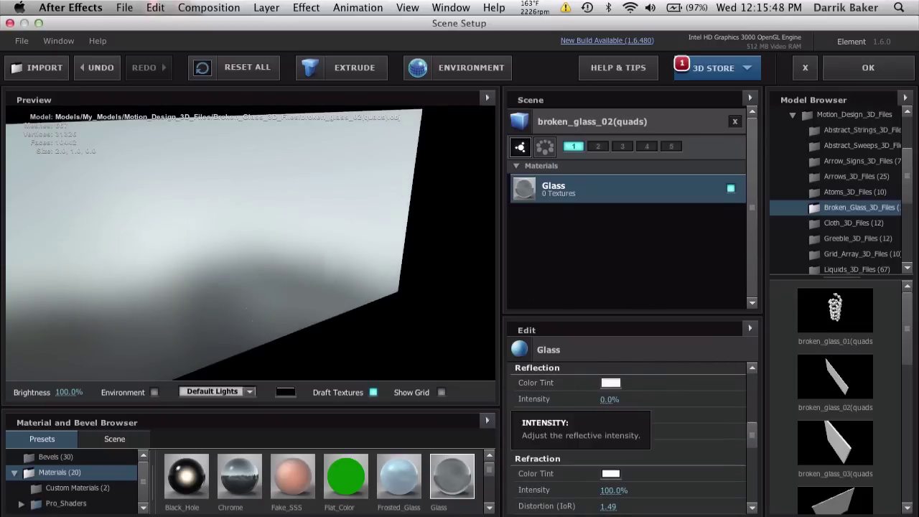
scroll(607, 479, "down", 1)
left_click(608, 467)
type("0")
key("Return")
left_click_drag(354, 306, 342, 285)
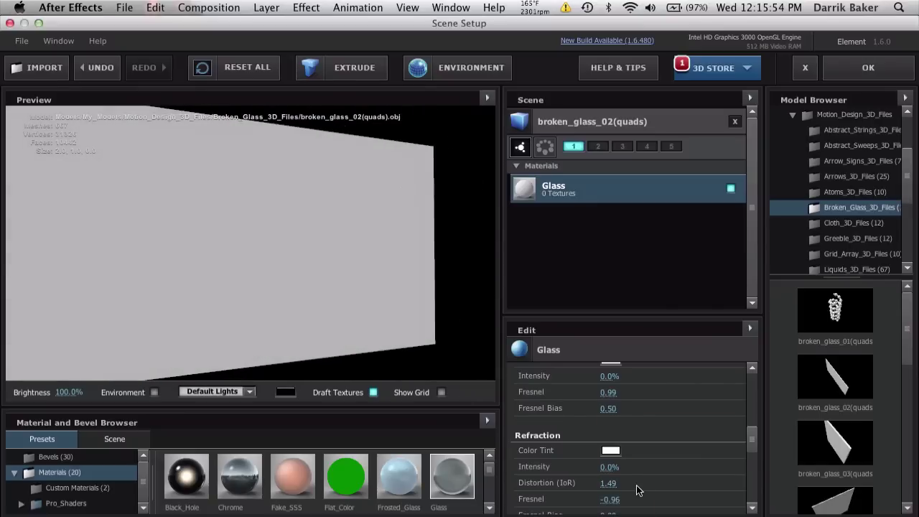
scroll(636, 489, "up", 5)
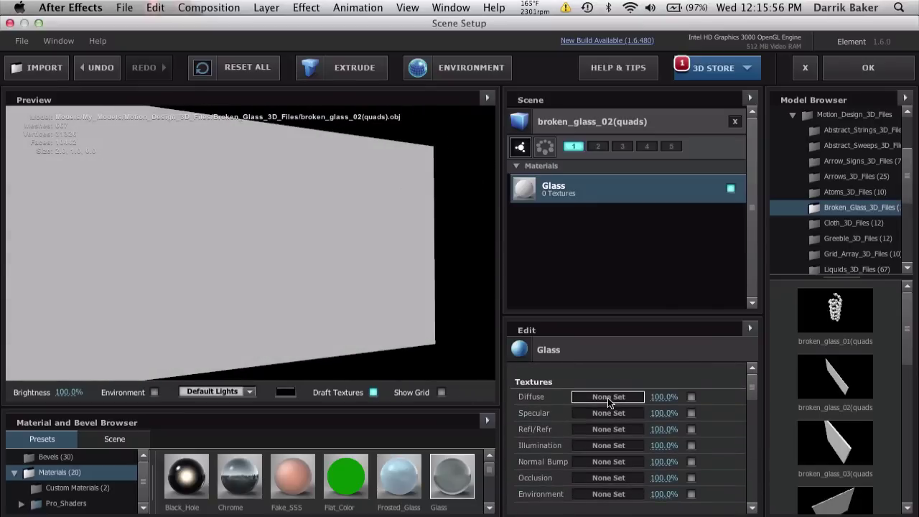
Use Custom Layer 1 as the Glass material's Diffuse texture
left_click(608, 397)
left_click(461, 137)
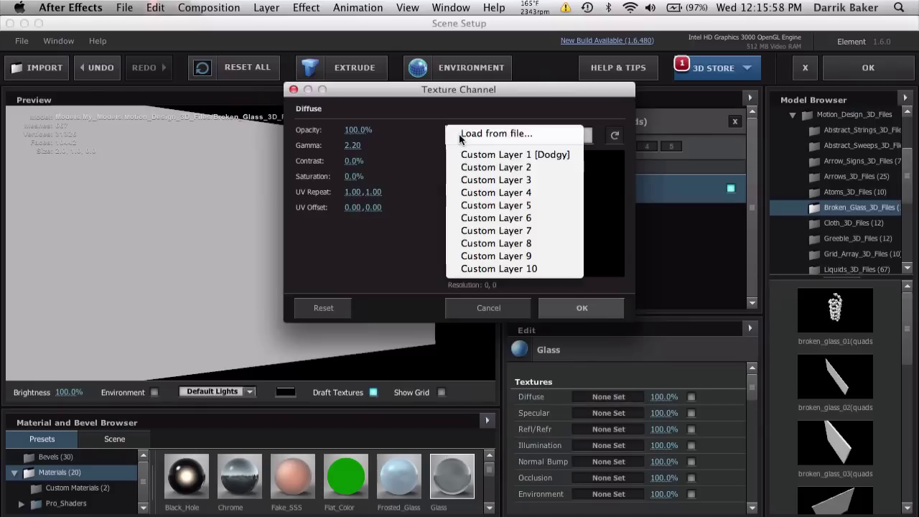
left_click(506, 158)
left_click(579, 312)
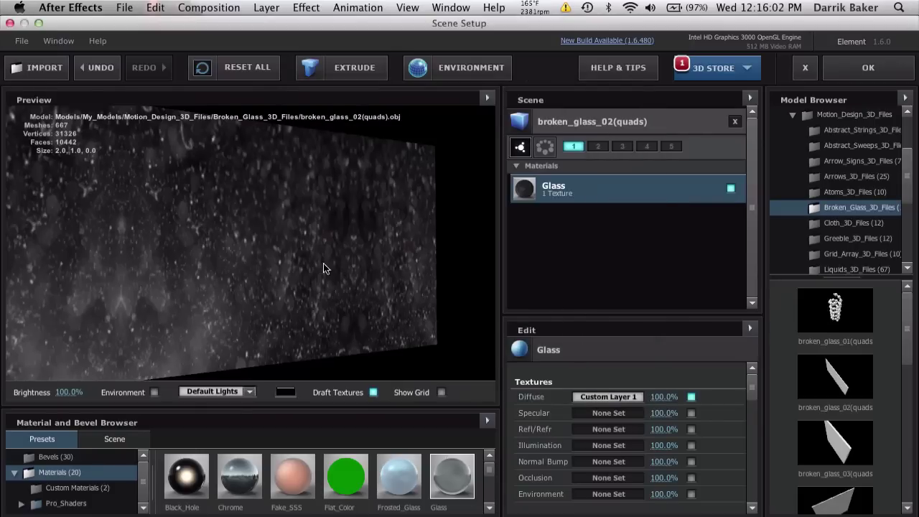
mouse_move(319, 260)
left_mouse_down()
mouse_move(278, 247)
mouse_move(255, 317)
mouse_move(322, 277)
left_mouse_up()
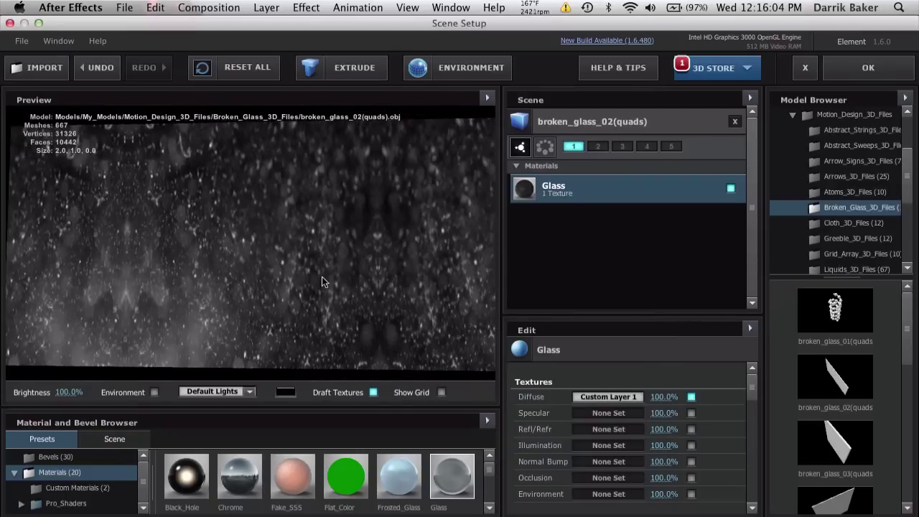
Set broken_glass_02's UV Repeat to 2.00, 3.00 and check the tiled texture
left_click(611, 122)
scroll(548, 428, "down", 5)
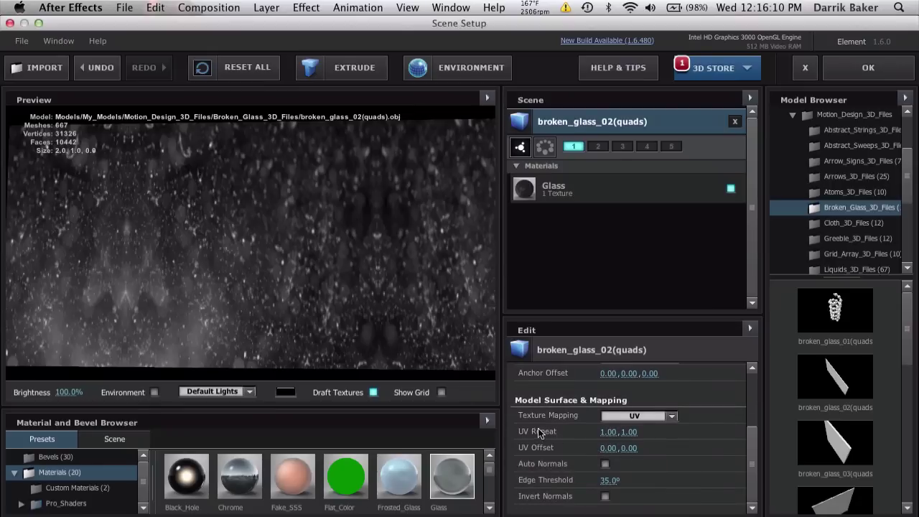
left_click(607, 432)
type("2")
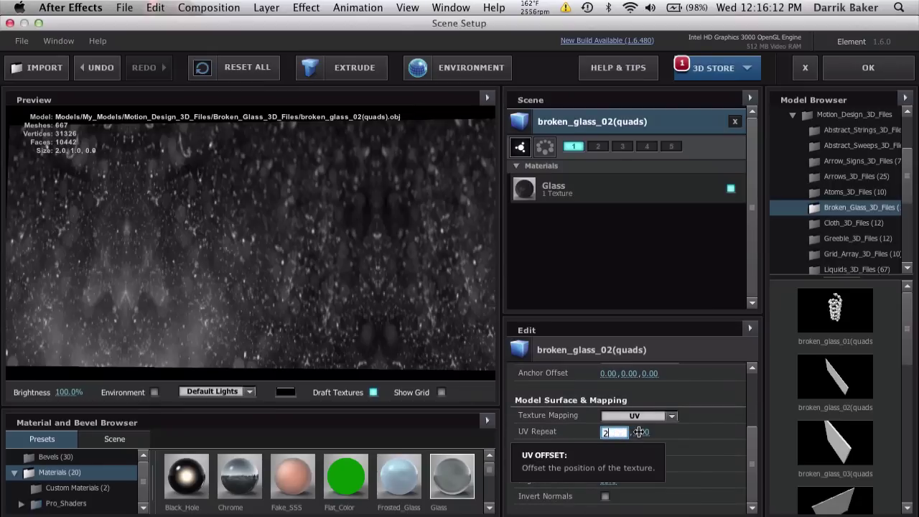
key("Return")
left_click(632, 431)
type("2")
key("Return")
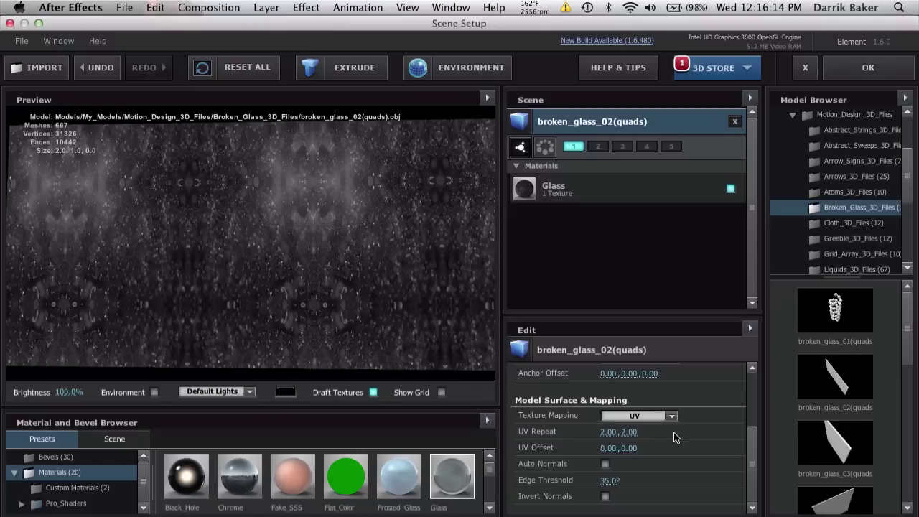
left_click(634, 433)
type("3")
key("Return")
left_click_drag(349, 265, 373, 255)
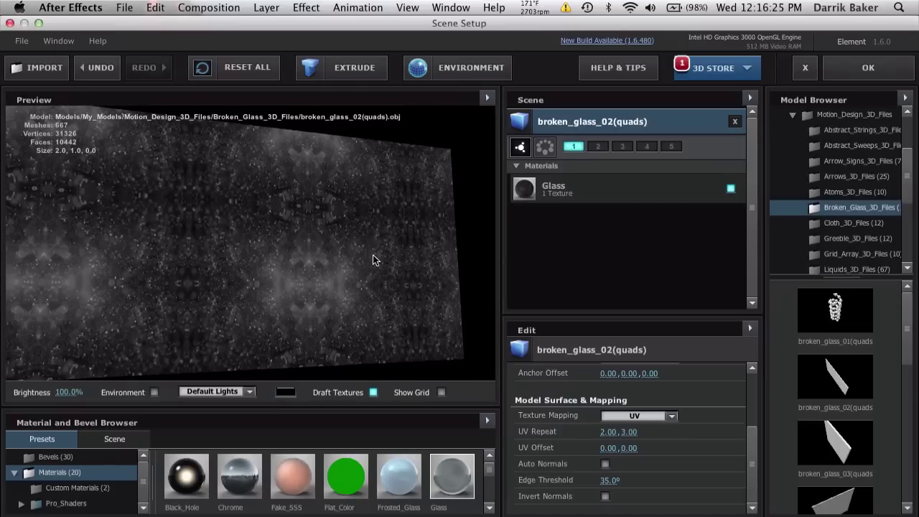
Raise the Glass material's Reflection Intensity to about 123%
left_click(600, 188)
scroll(615, 448, "down", 10)
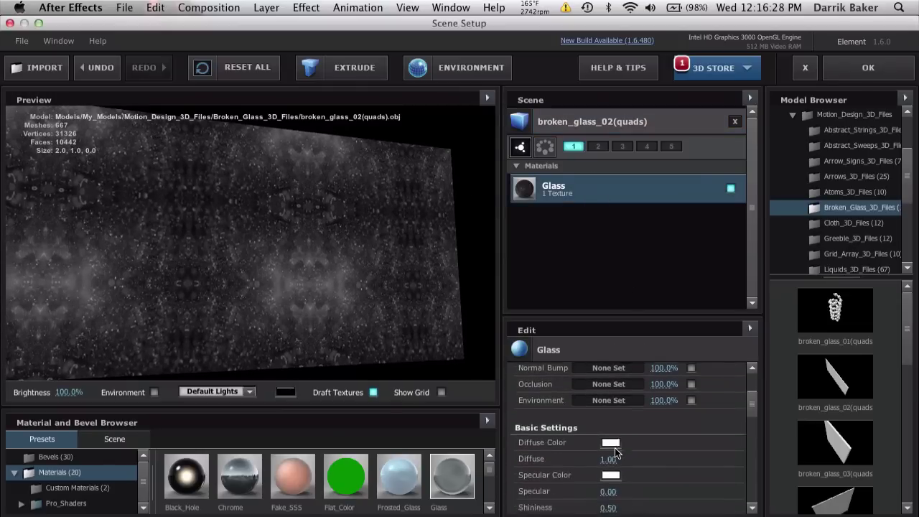
scroll(632, 454, "down", 2)
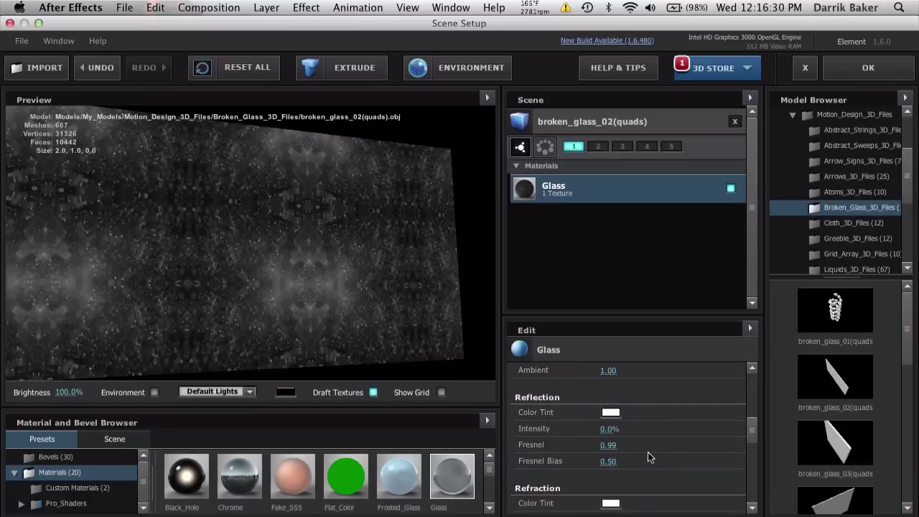
left_click_drag(630, 428, 699, 434)
left_click_drag(381, 198, 294, 231)
left_click_drag(250, 270, 332, 183)
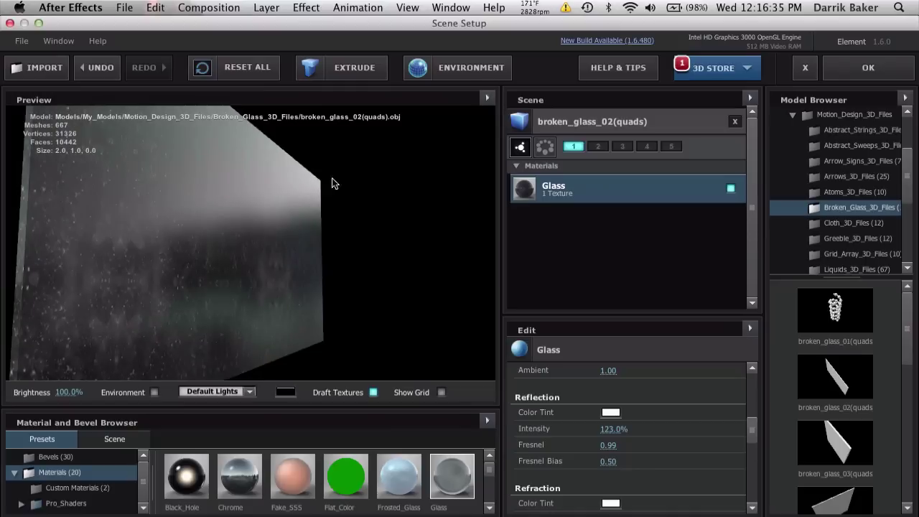
Set the environment map to Custom Layer 1 [Dodgy]
left_click(452, 69)
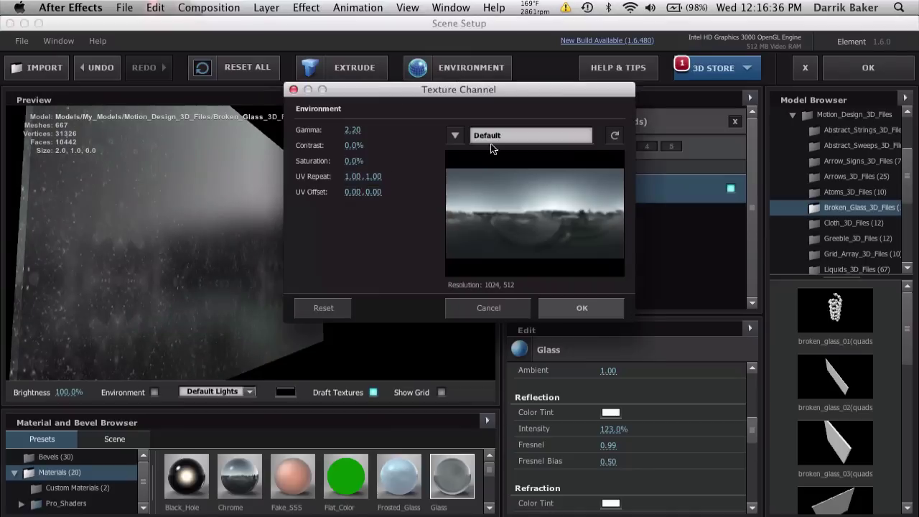
left_click(455, 137)
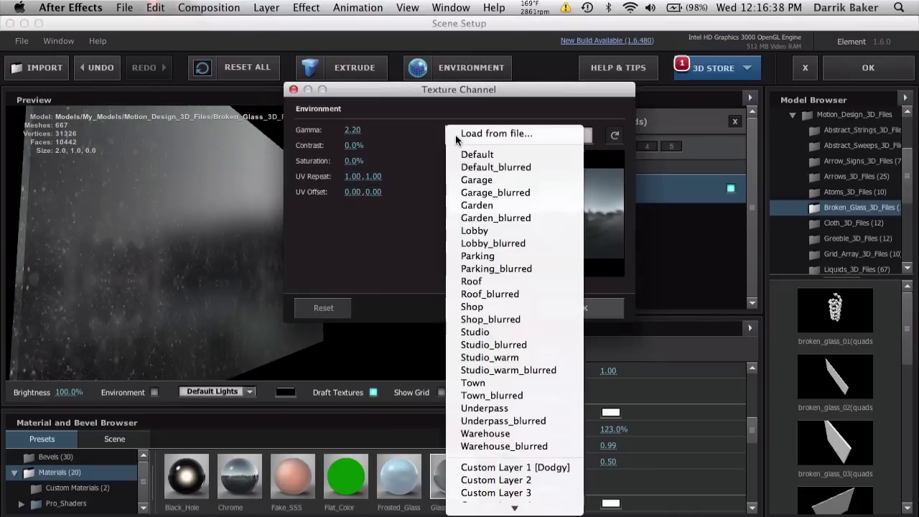
left_click(521, 468)
left_click(568, 309)
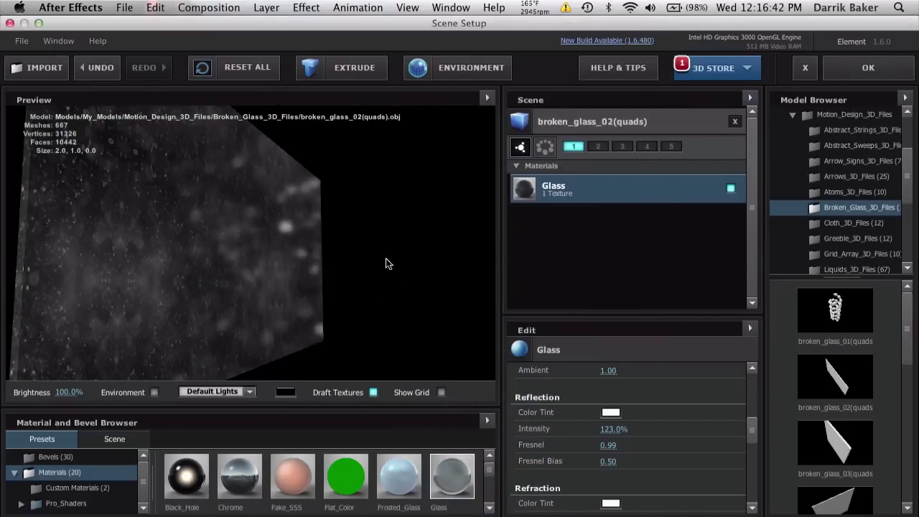
left_click_drag(388, 260, 236, 273)
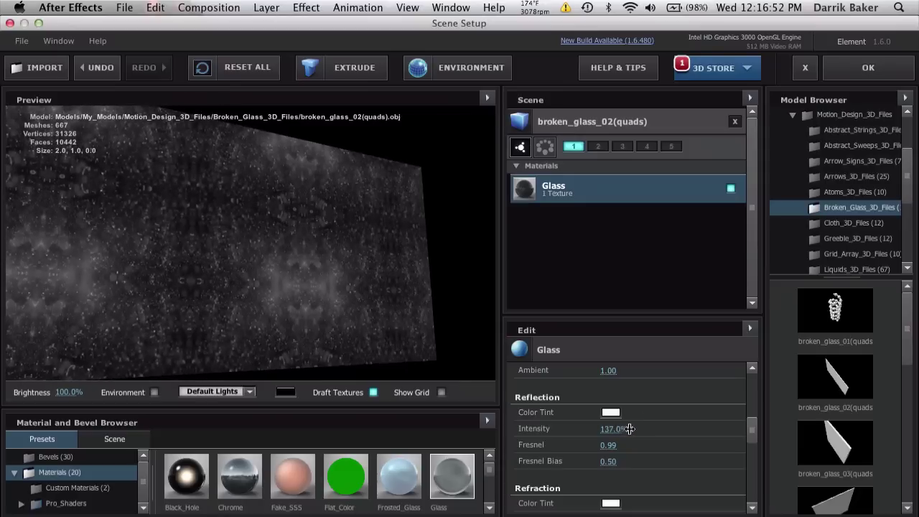
Boost reflection further and bring Refraction Intensity back up toward 25%
left_click_drag(630, 429, 642, 429)
scroll(640, 436, "down", 4)
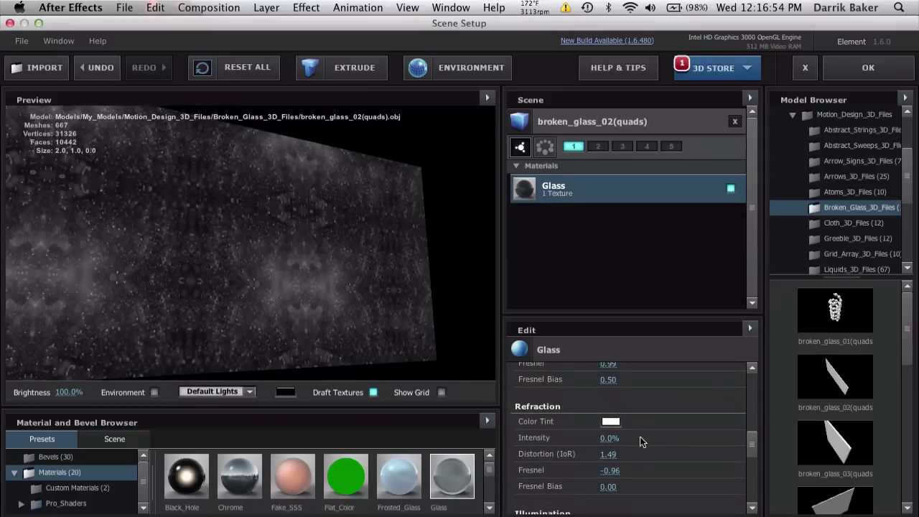
left_click_drag(616, 439, 628, 439)
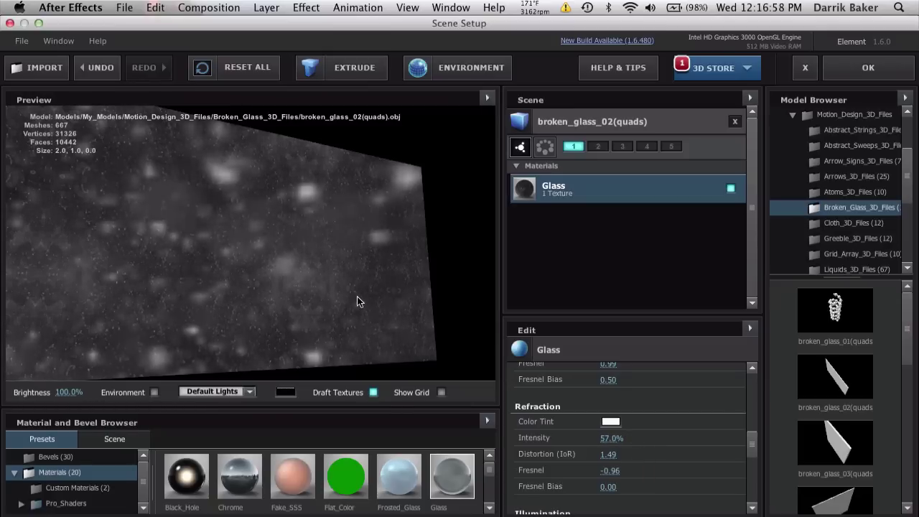
left_click_drag(356, 296, 430, 273)
left_click(608, 443)
Give the Glass material a Force Opacity of 75% and orbit the shard to judge transparency
scroll(680, 472, "down", 3)
scroll(682, 476, "down", 5)
scroll(682, 477, "down", 2)
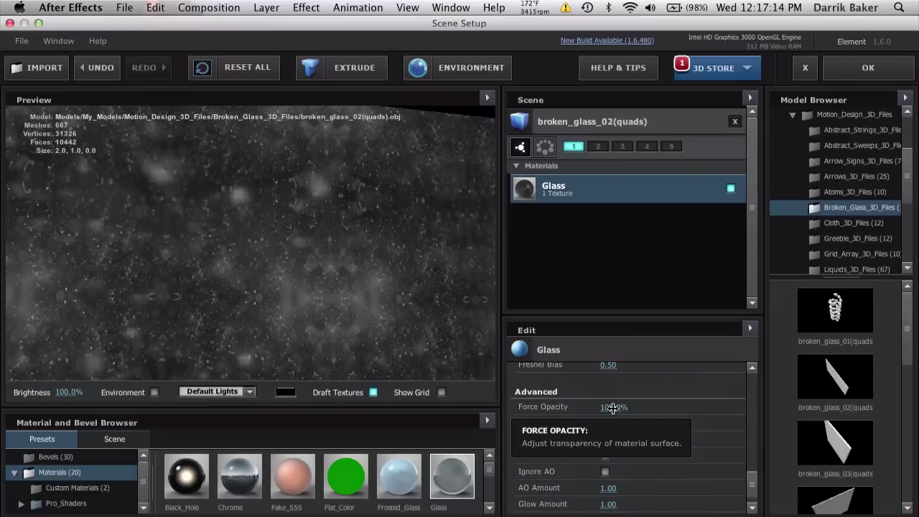
left_click(612, 407)
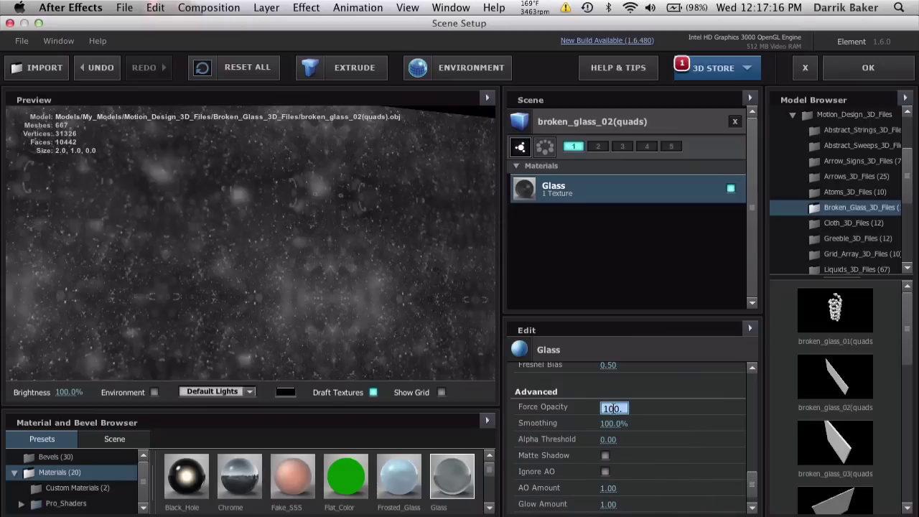
type("75")
key("Return")
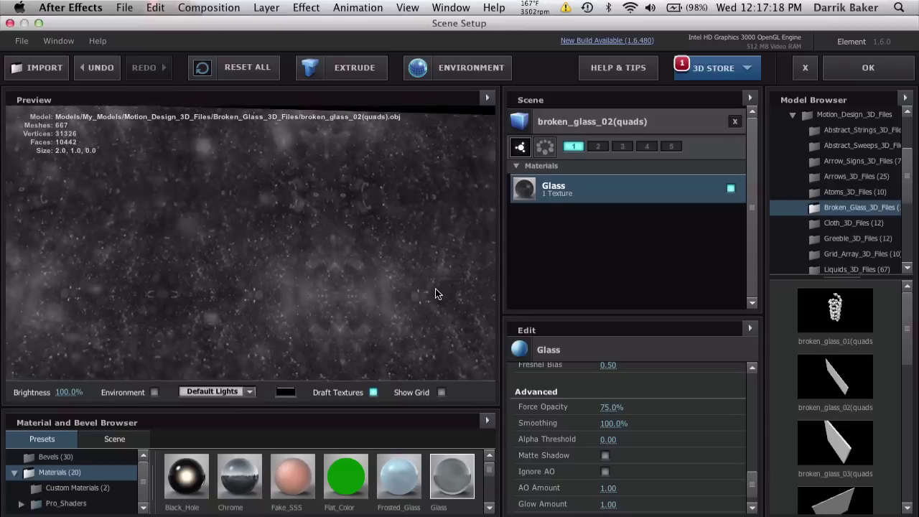
left_click_drag(436, 288, 454, 279)
left_click_drag(376, 286, 468, 311)
Raise the Glass material's Specular intensity to 0.95 and check the highlights
scroll(630, 448, "up", 5)
scroll(629, 450, "up", 3)
scroll(629, 450, "down", 2)
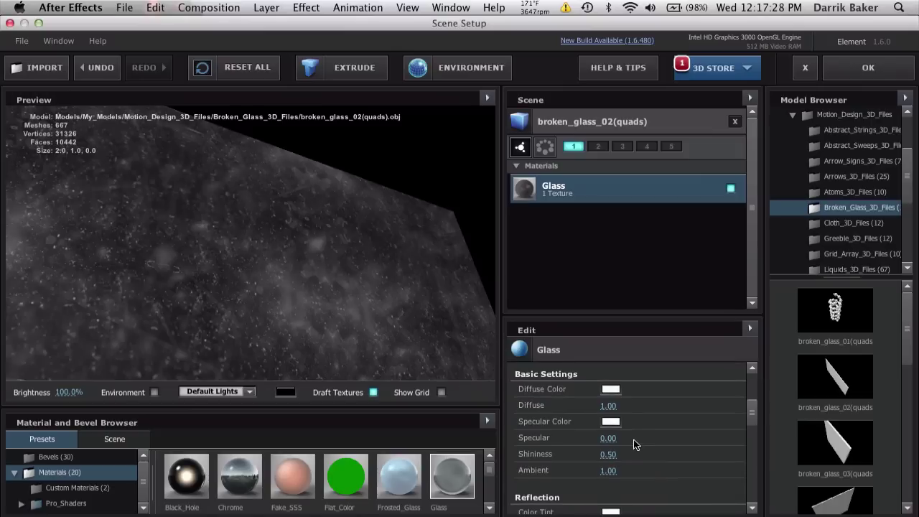
scroll(633, 440, "down", 1)
left_click_drag(616, 430, 655, 430)
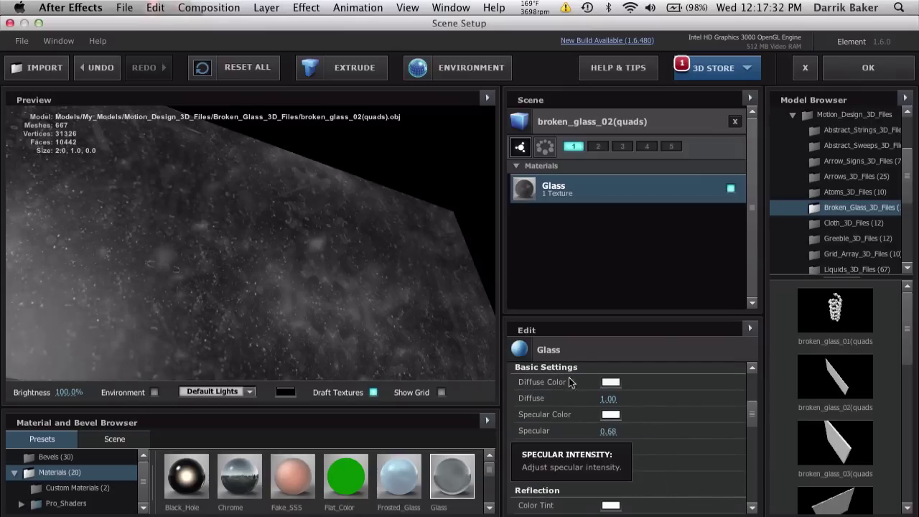
left_click_drag(473, 324, 316, 277)
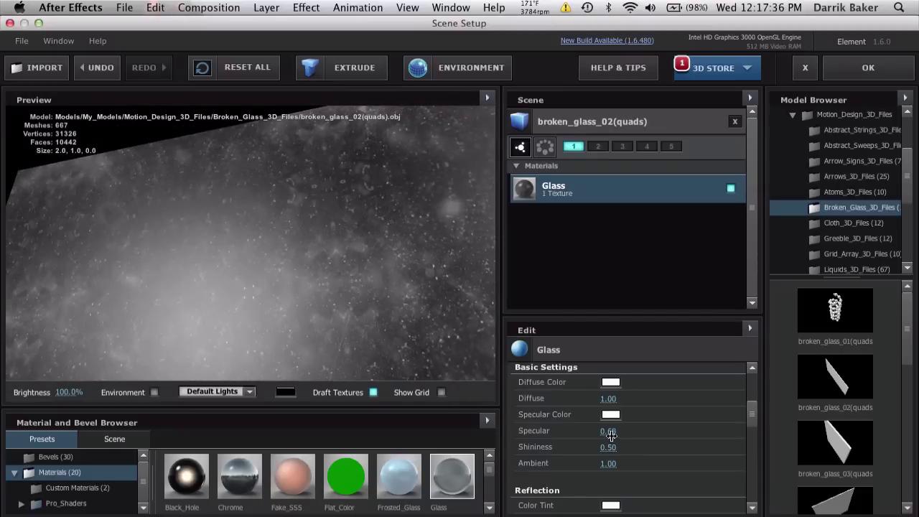
left_click_drag(620, 435, 628, 436)
left_click_drag(369, 265, 359, 300)
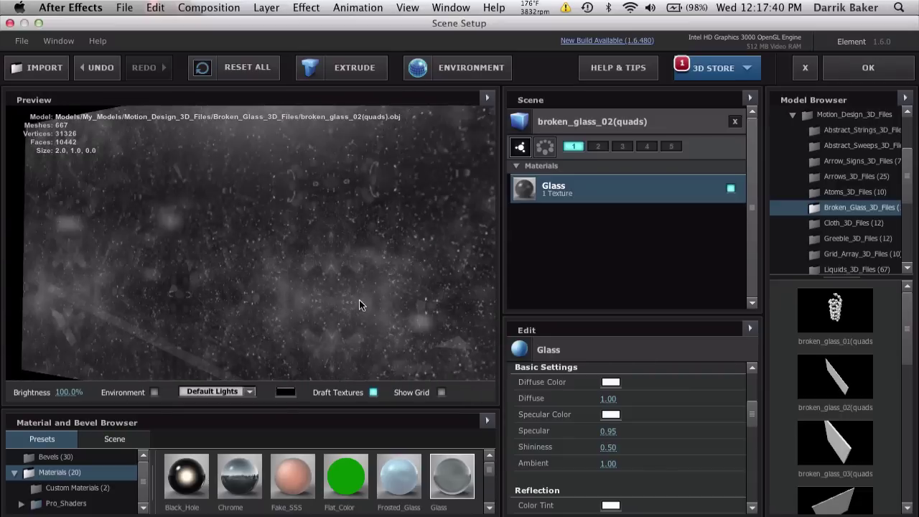
Accept Scene Setup, enlarge Particle Size to 27.27 and enable Multi-Object in Group 1
left_click(848, 70)
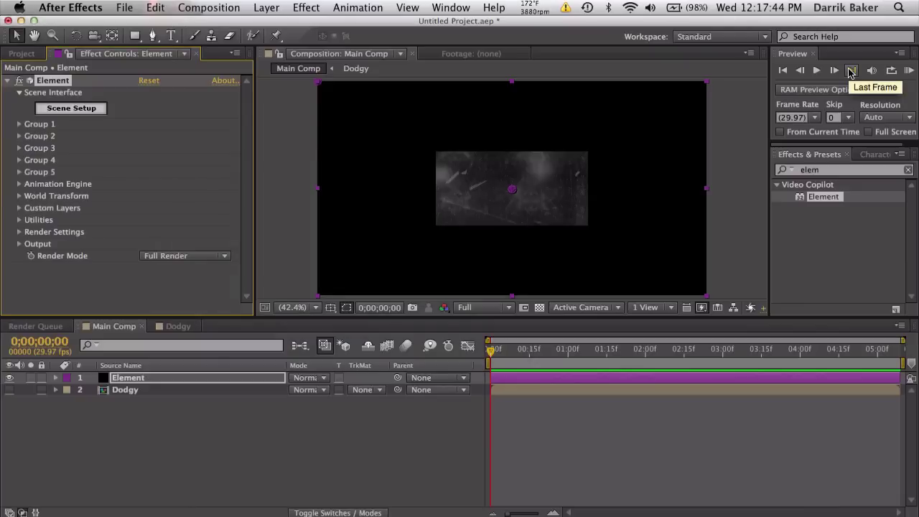
left_click(18, 125)
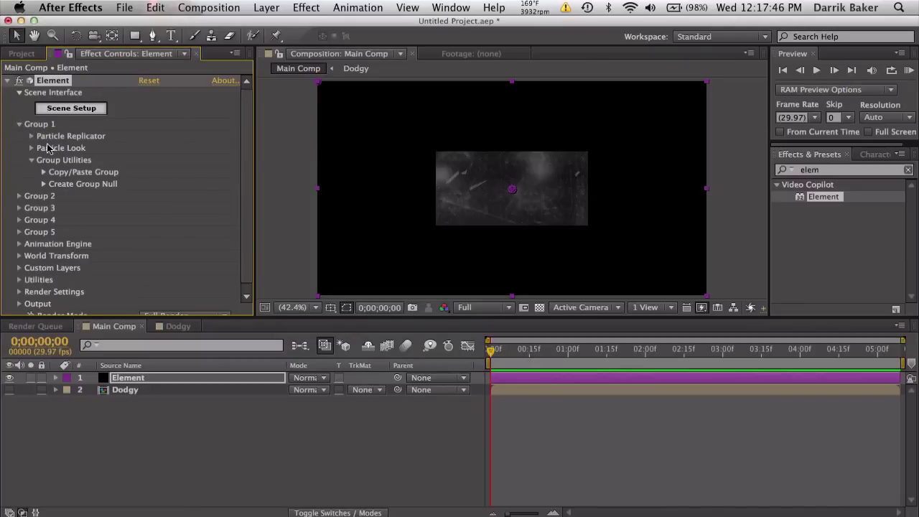
left_click(32, 149)
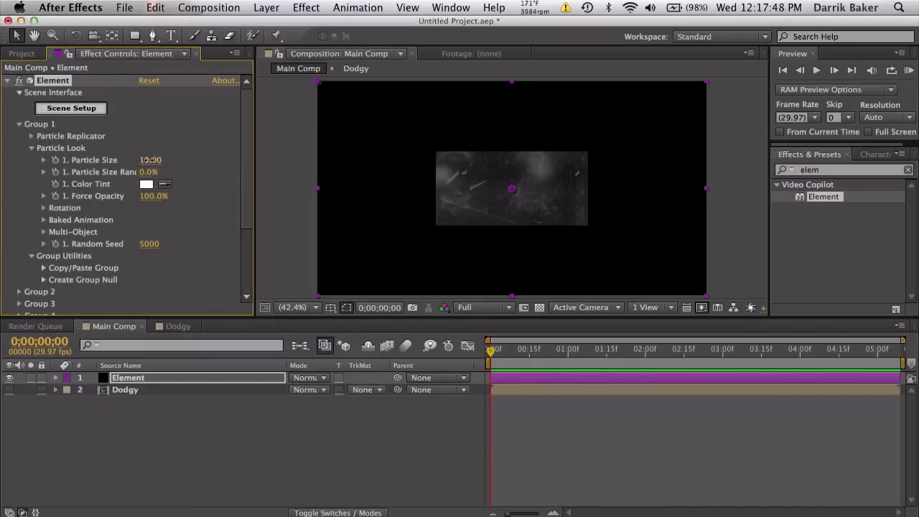
left_click_drag(150, 160, 656, 172)
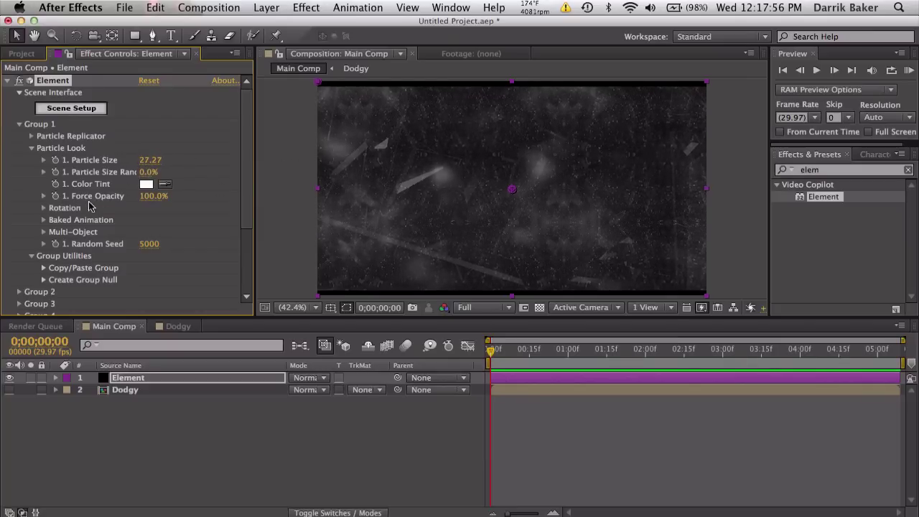
left_click(44, 232)
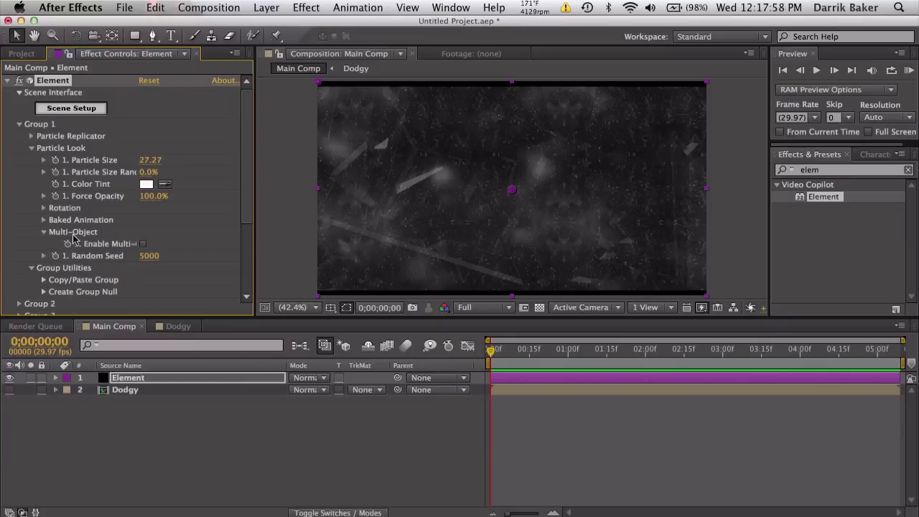
left_click(143, 244)
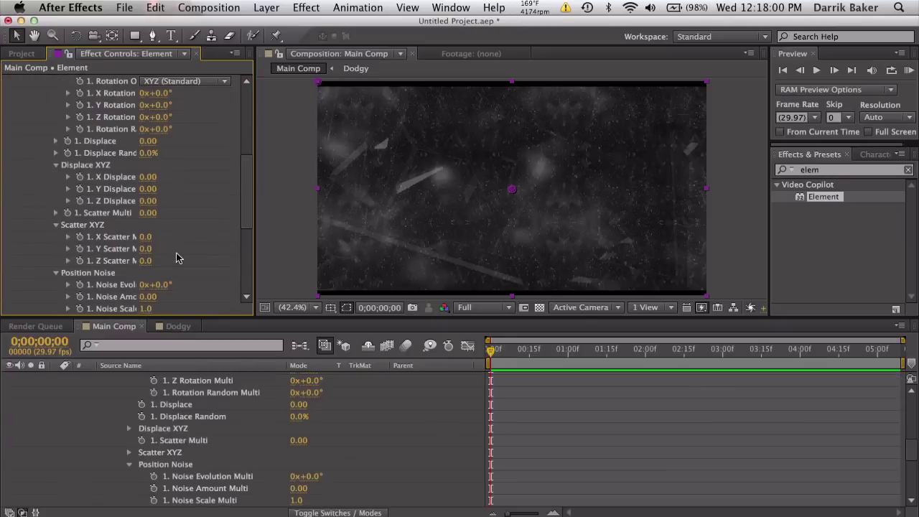
Set frame-0 keyframes on Rotation Random Multi, Displace and Z Scatter Multi, showing keyframed properties
scroll(150, 207, "up", 3)
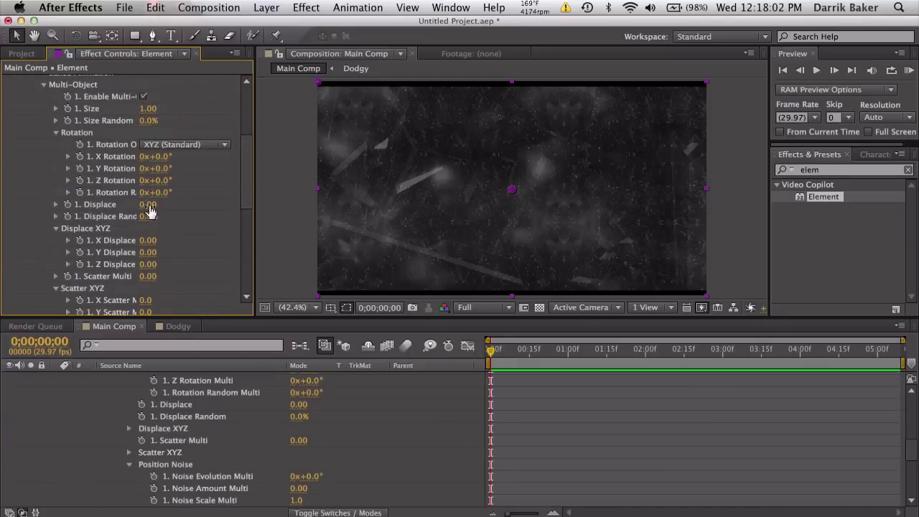
left_click(80, 192)
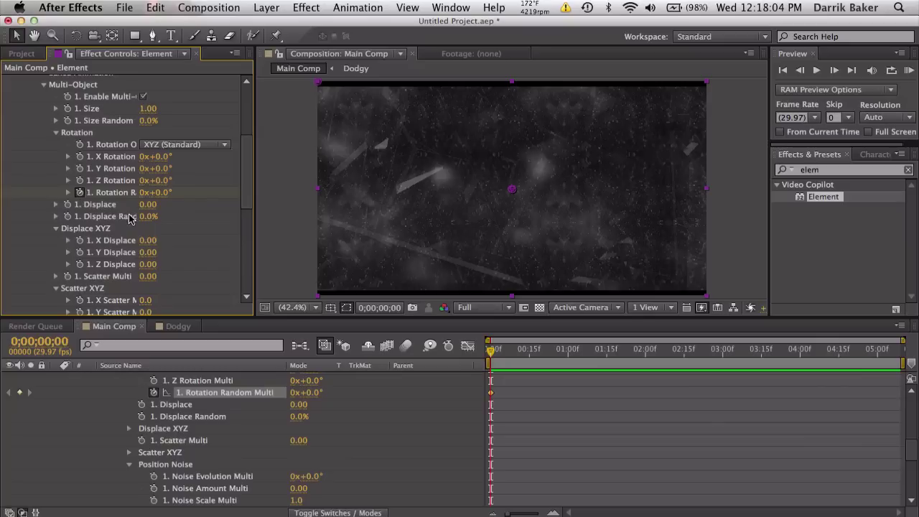
scroll(129, 215, "down", 2)
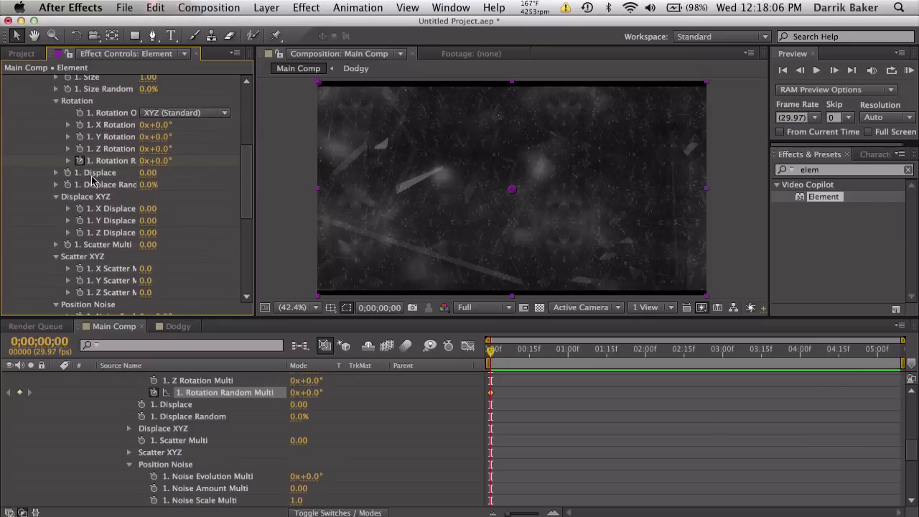
left_click(67, 173)
scroll(117, 234, "down", 2)
left_click(81, 261)
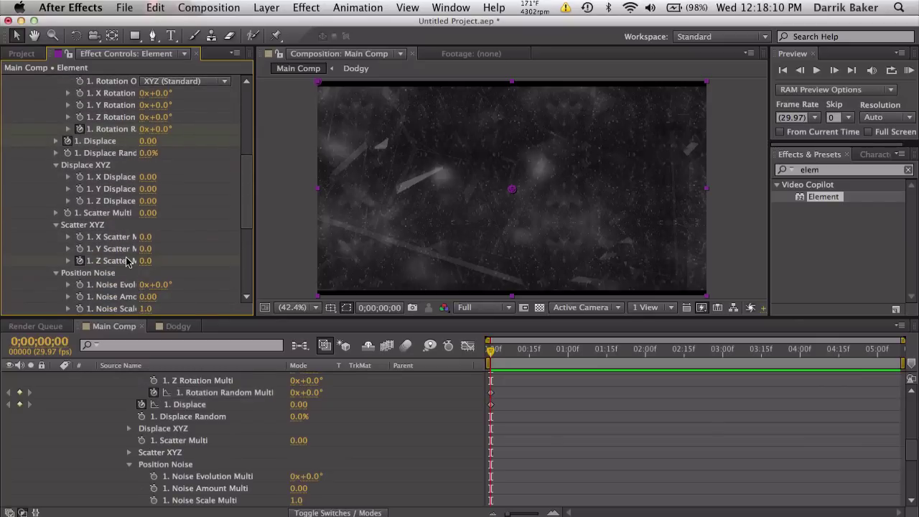
scroll(127, 262, "down", 3)
scroll(82, 144, "up", 8)
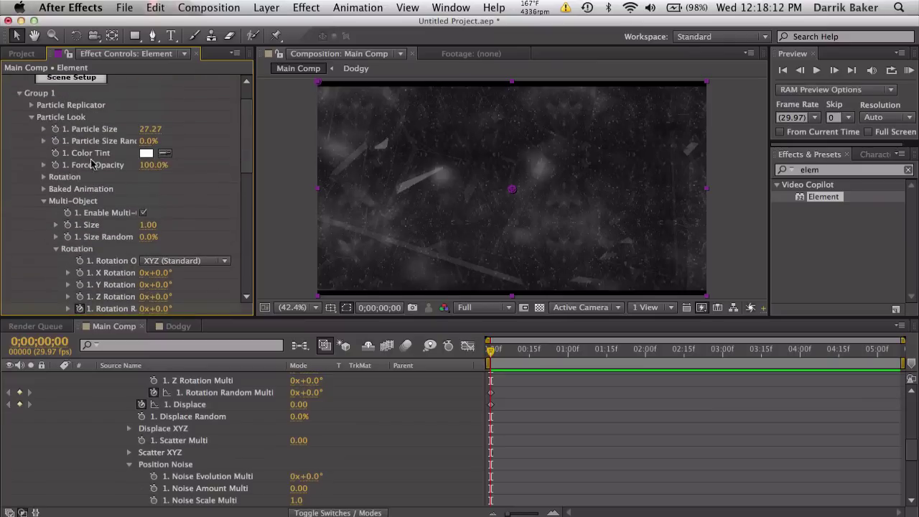
left_click(31, 106)
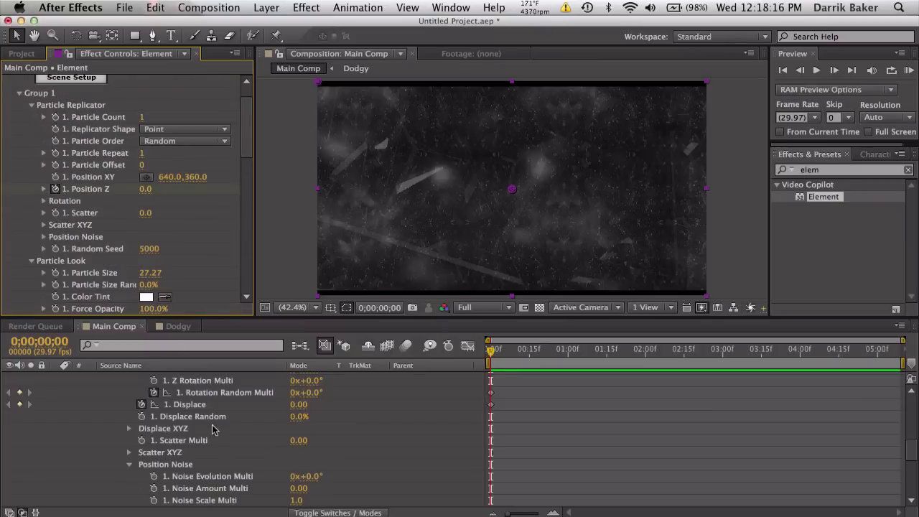
scroll(212, 424, "up", 10)
key("u")
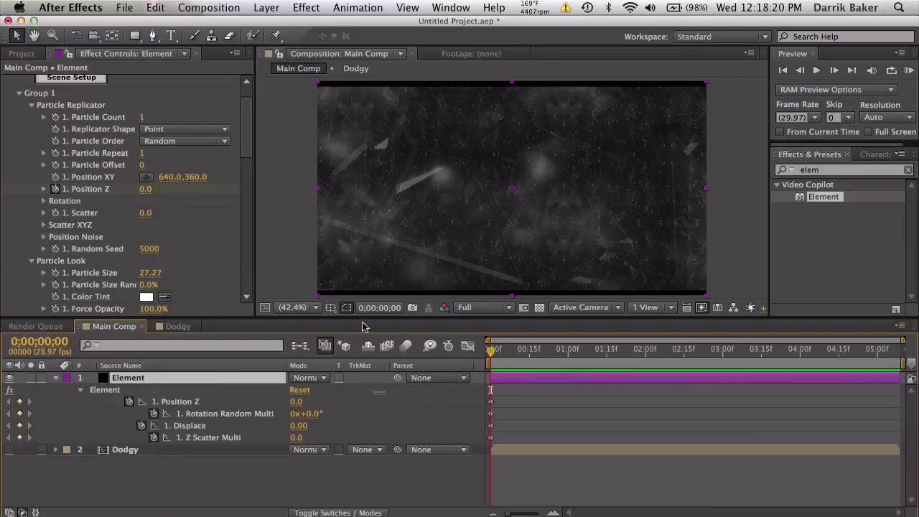
At the last frame, keyframe Displace 0.28, Position Z -340 and a higher Z Scatter Multi
left_click(883, 351)
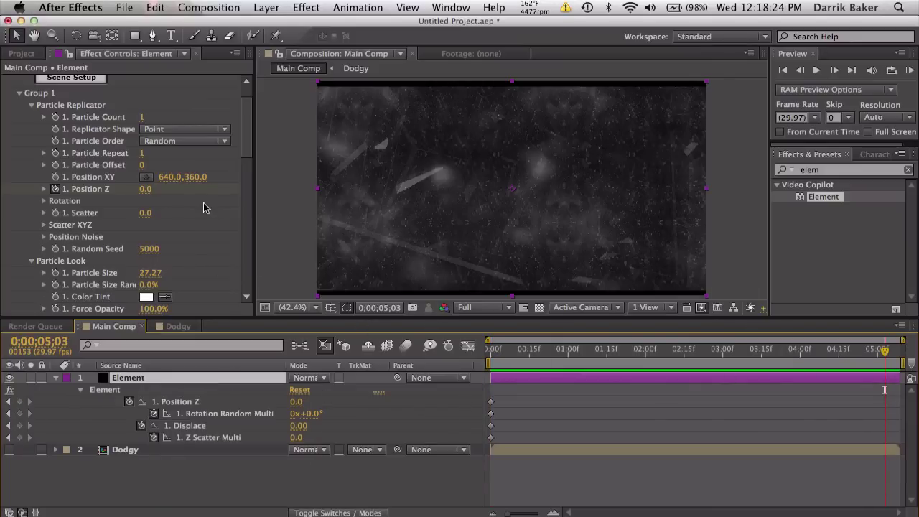
scroll(183, 246, "down", 5)
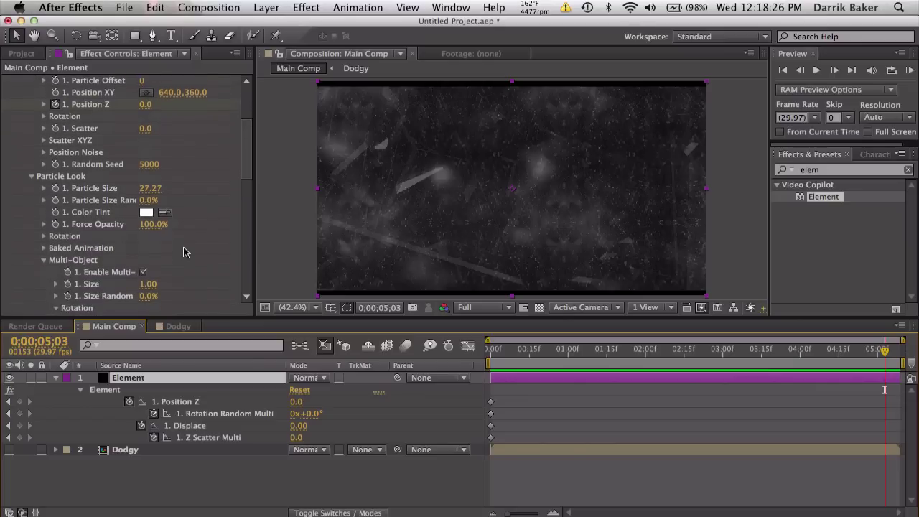
left_click_drag(297, 425, 425, 395)
left_click_drag(295, 402, 256, 400)
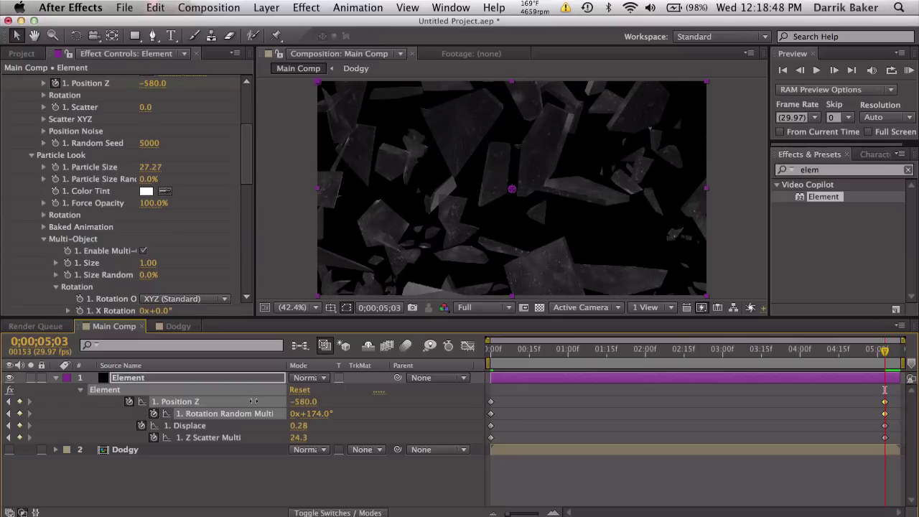
left_click_drag(256, 400, 271, 399)
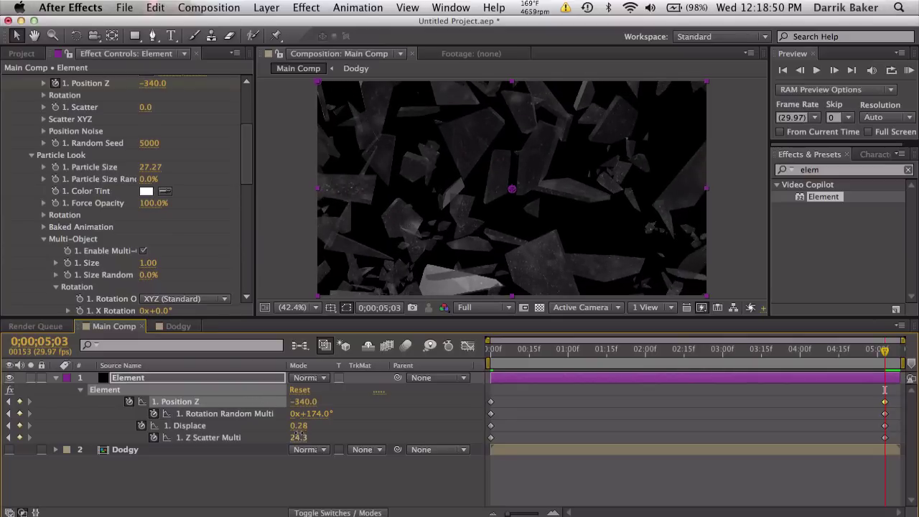
left_click_drag(297, 434, 354, 441)
Scrub back through the shattering animation and inspect the shards in the maximized viewer
left_click_drag(573, 351, 846, 350)
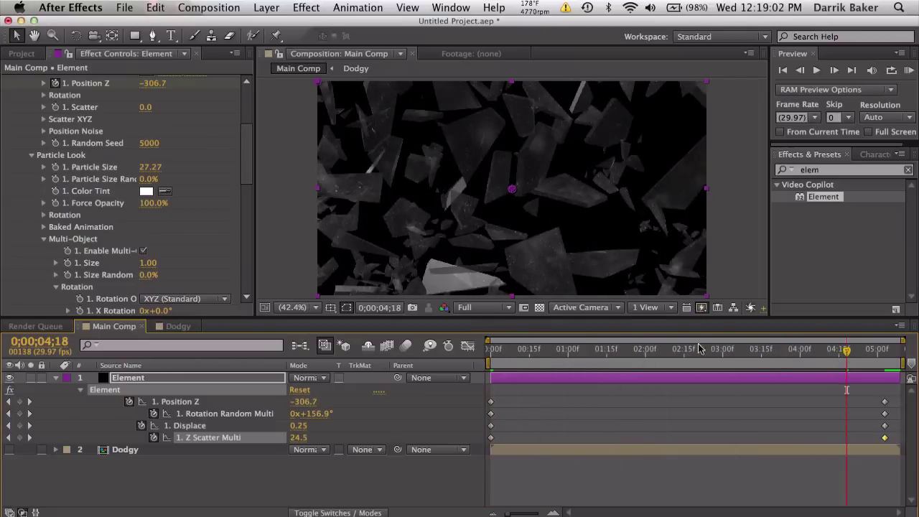
key("grave")
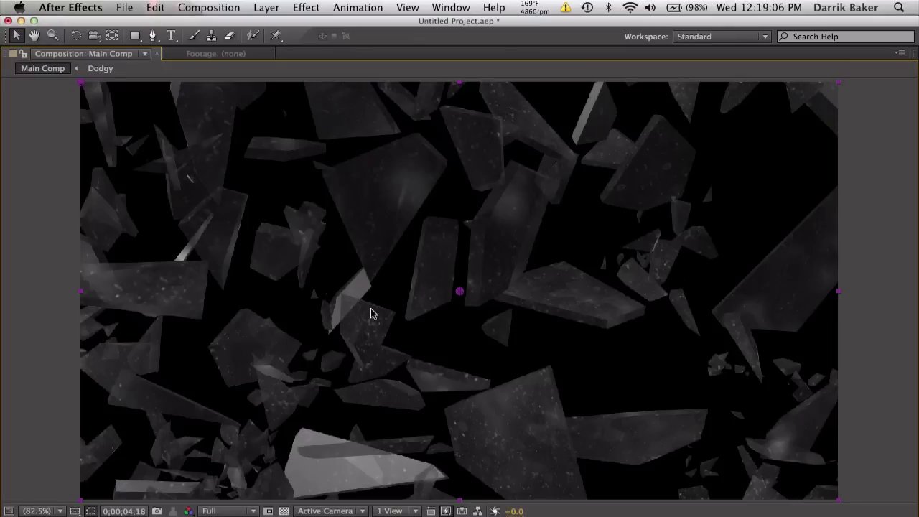
key("grave")
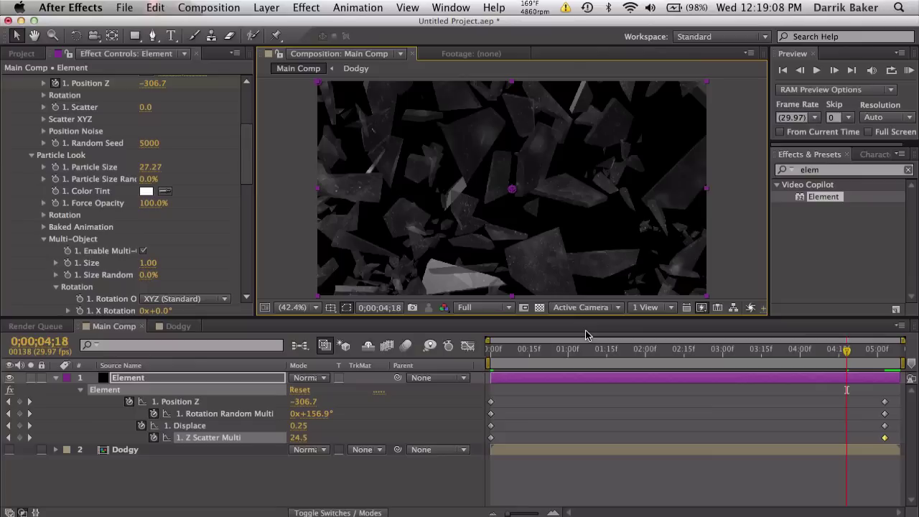
Keyframe Multi-Object Size, shrinking it to 0.70 at the end, and preview it
left_click(491, 355)
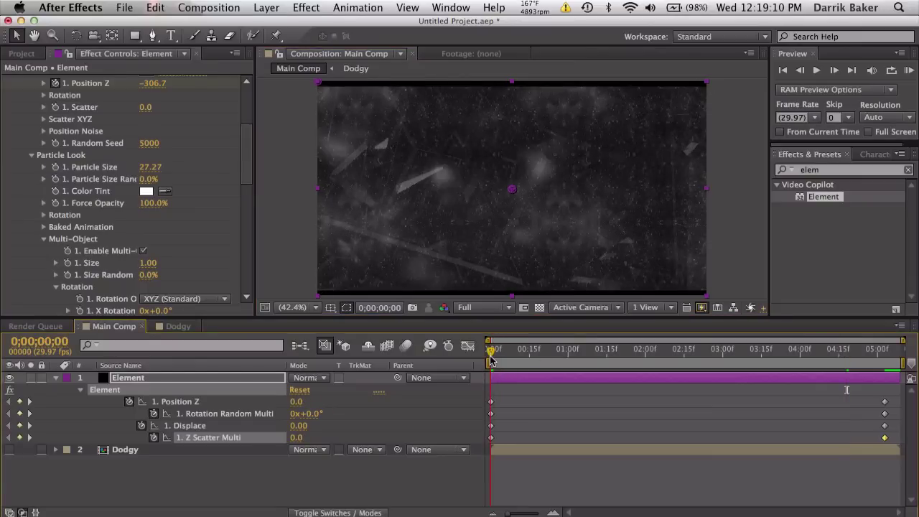
scroll(152, 183, "up", 1)
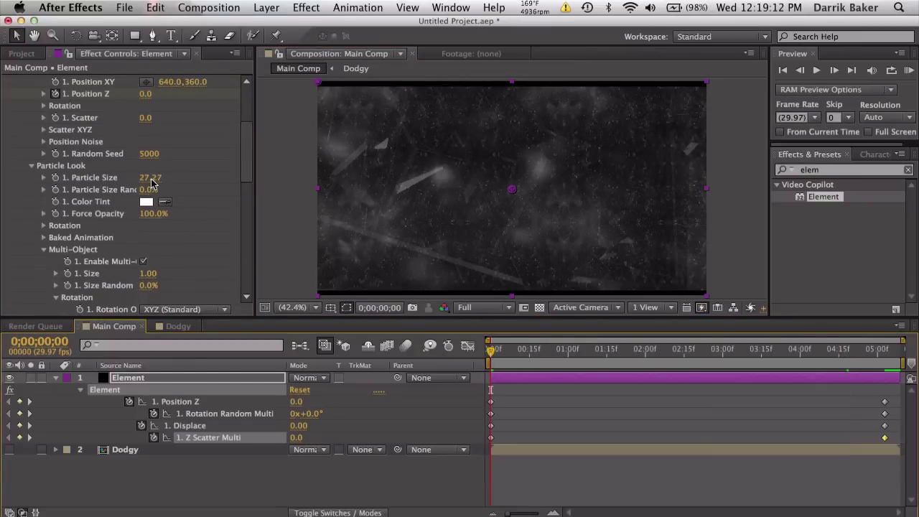
scroll(152, 183, "down", 2)
scroll(128, 234, "down", 3)
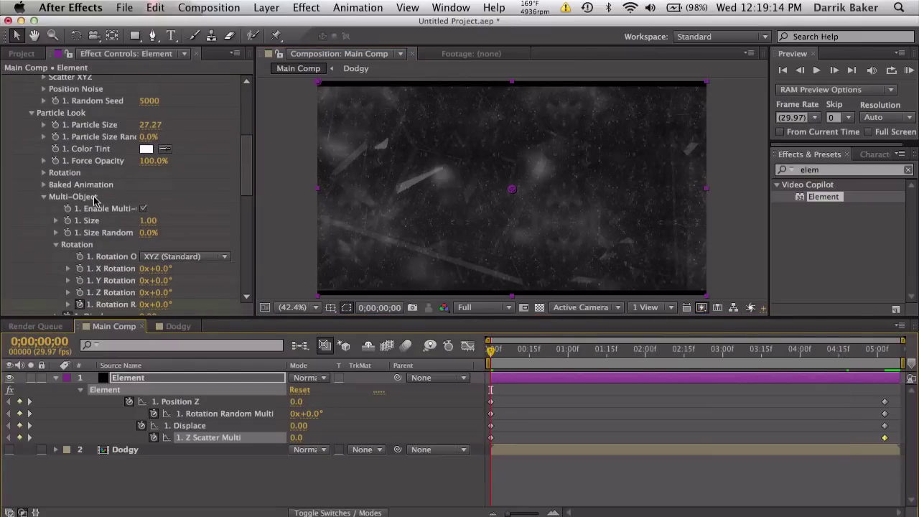
scroll(93, 200, "down", 1)
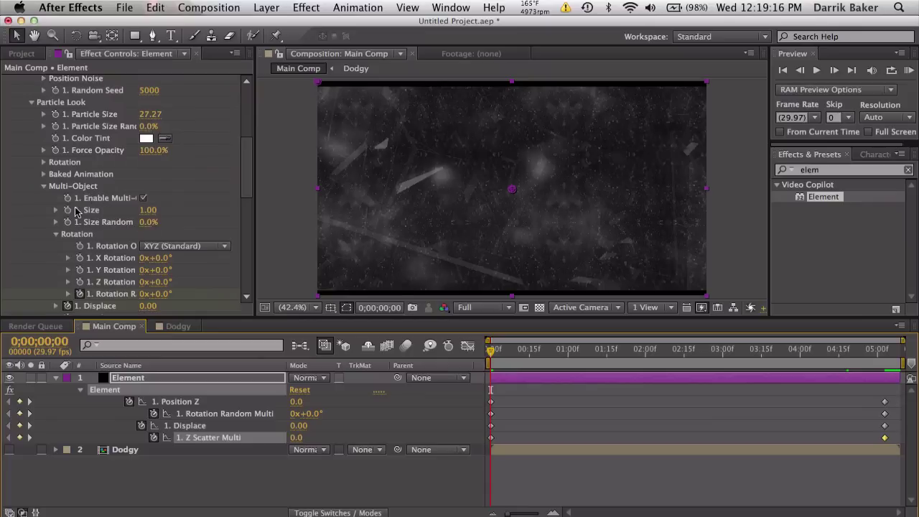
left_click(67, 210)
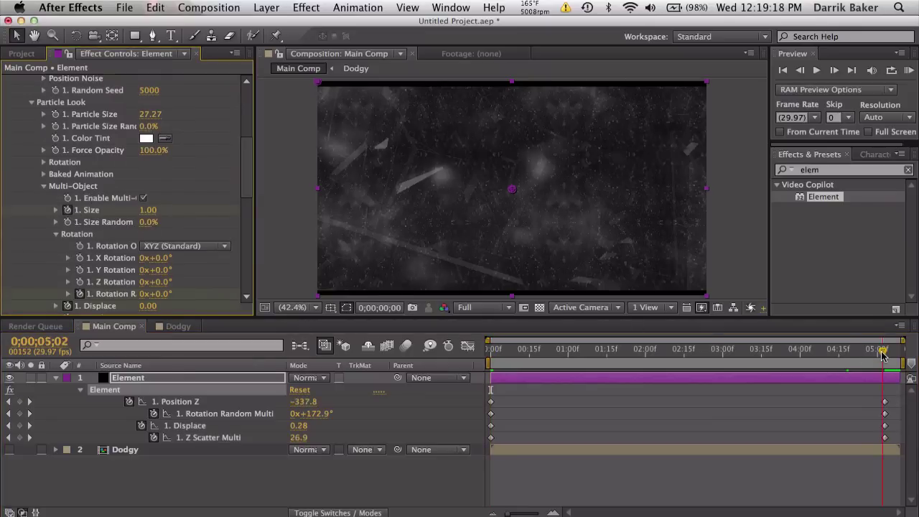
left_click_drag(868, 357, 882, 351)
left_click_drag(156, 211, 137, 210)
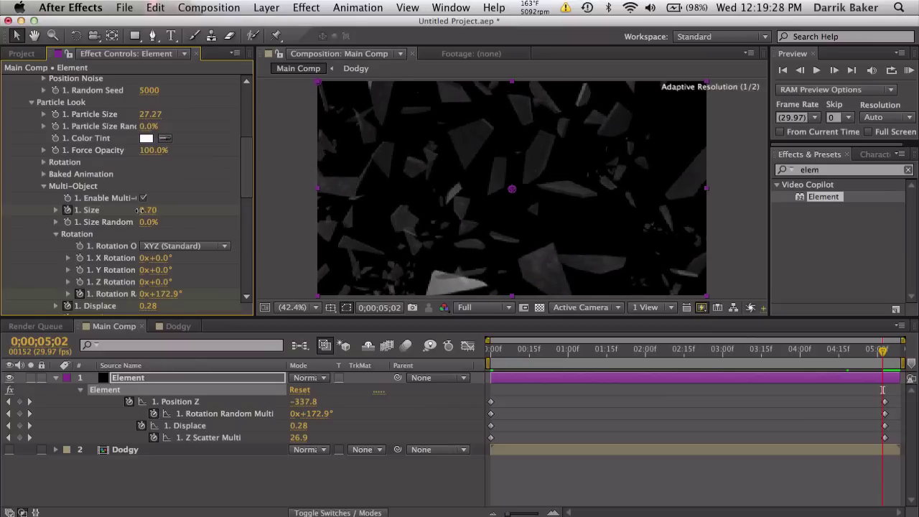
left_click(528, 357)
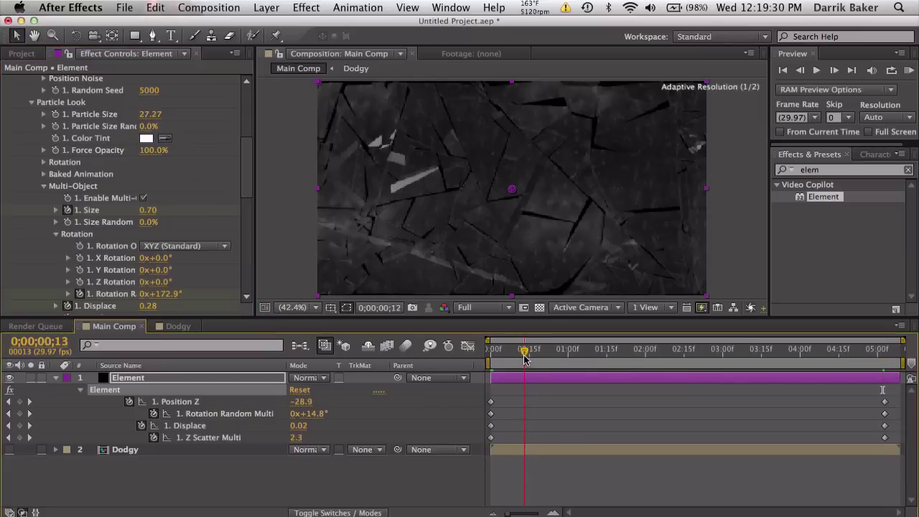
left_click_drag(527, 357, 884, 378)
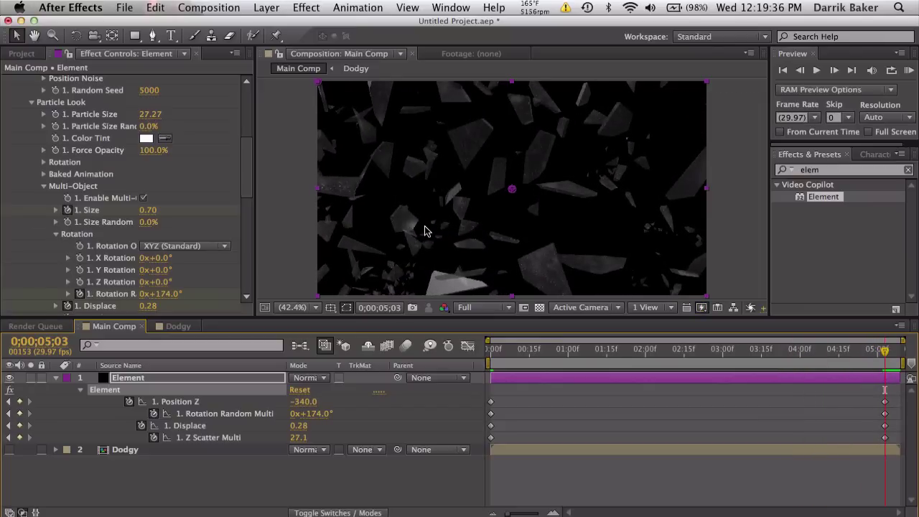
Set the first-frame Size to 0.90 and scrub forward to preview the shards
left_click(491, 350)
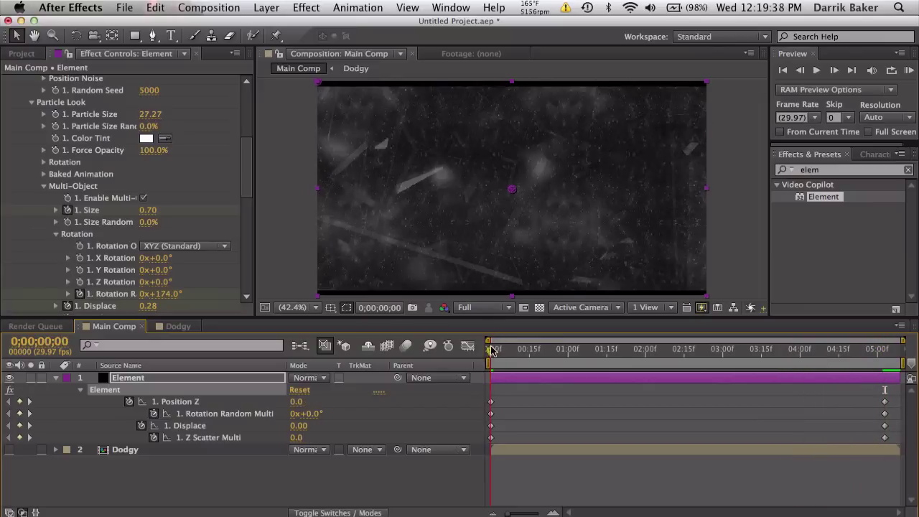
left_click(150, 211)
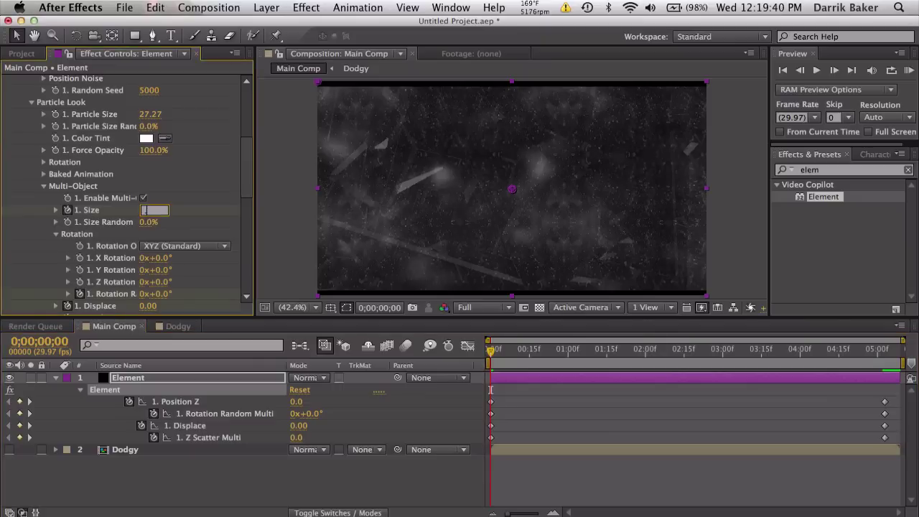
type("0.9")
key("Return")
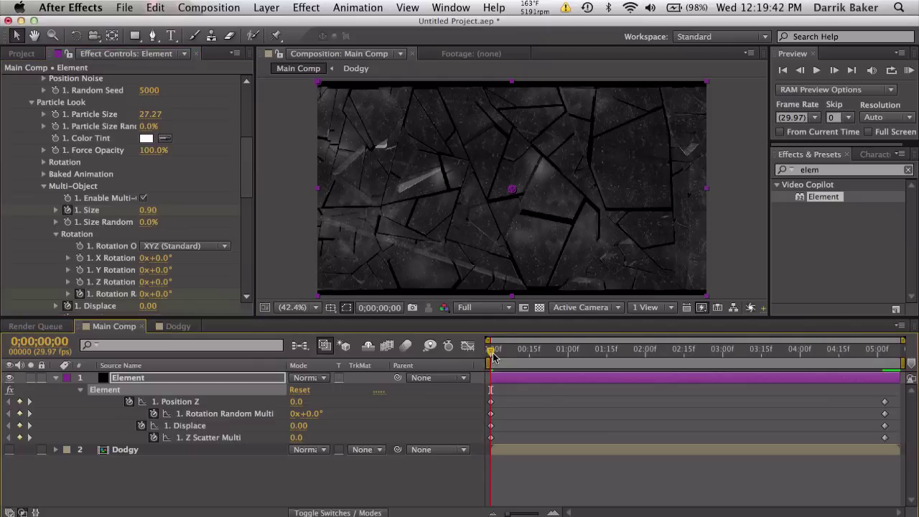
left_click_drag(492, 348, 840, 362)
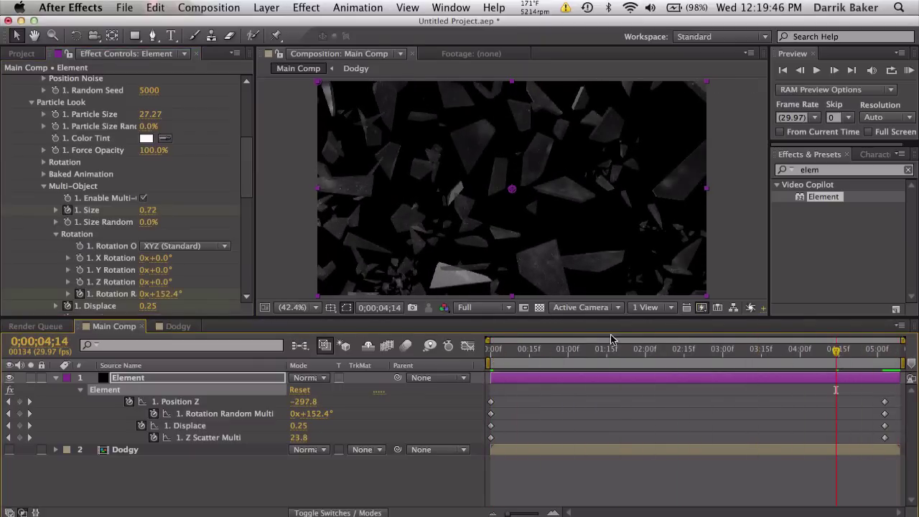
Create a new adjustment layer and apply the Curves effect to it
left_click(265, 7)
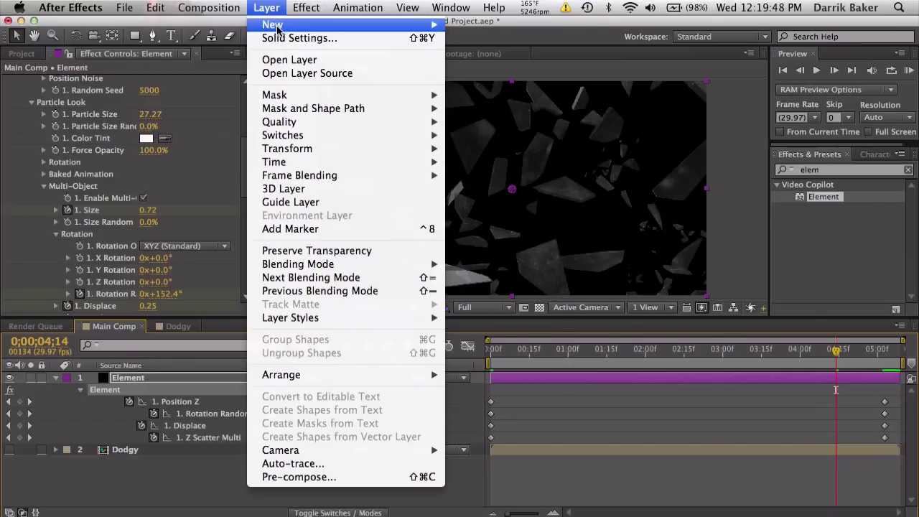
mouse_move(330, 27)
left_click(532, 109)
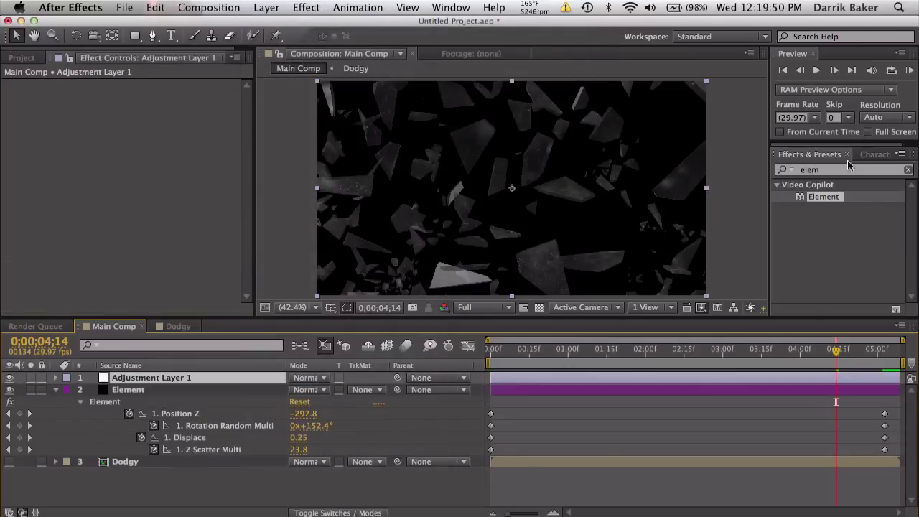
left_click(847, 169)
type("curves")
left_click_drag(820, 244, 401, 280)
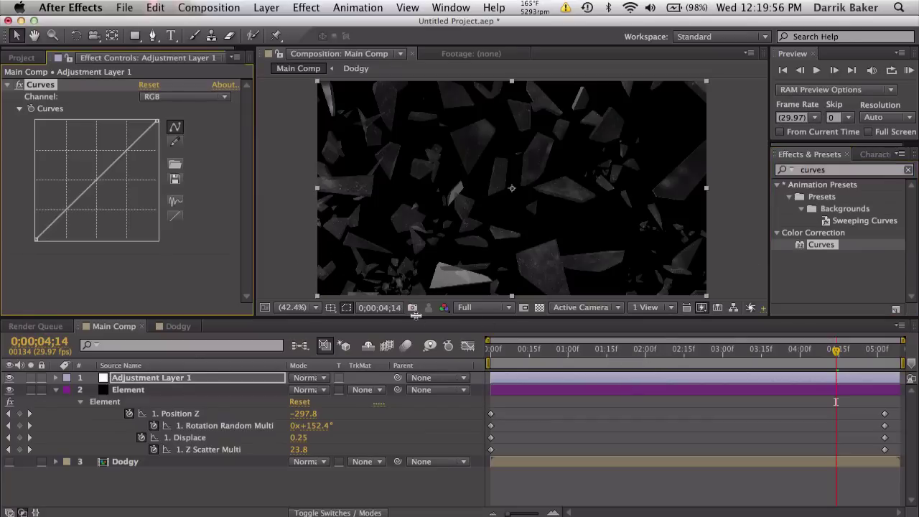
left_click_drag(413, 318, 414, 365)
Lower the Red curve slightly, bend the Blue curve, and add two points to Green
left_click(171, 99)
left_click(162, 122)
mouse_move(101, 174)
left_mouse_down()
mouse_move(98, 185)
mouse_move(92, 177)
left_mouse_up()
left_click(163, 97)
left_click(165, 150)
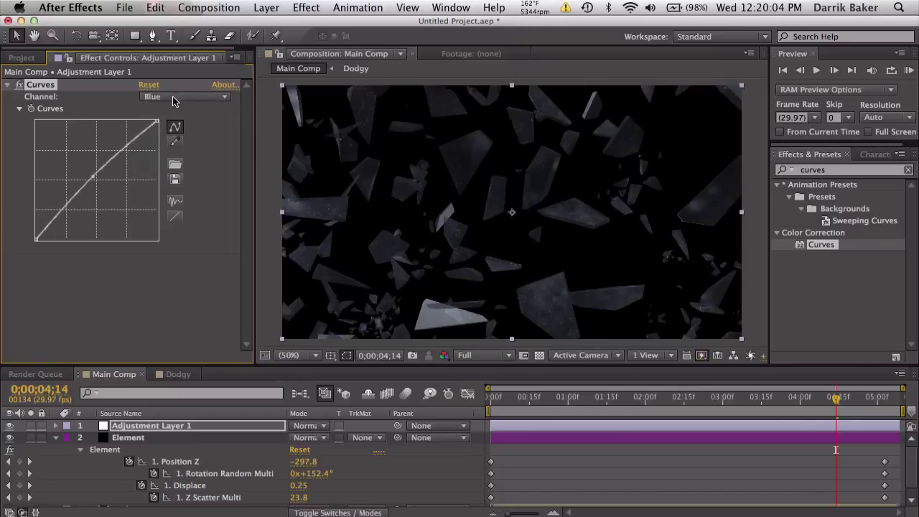
left_click(172, 101)
left_click(164, 137)
left_click_drag(128, 152, 126, 148)
left_click_drag(67, 209, 65, 210)
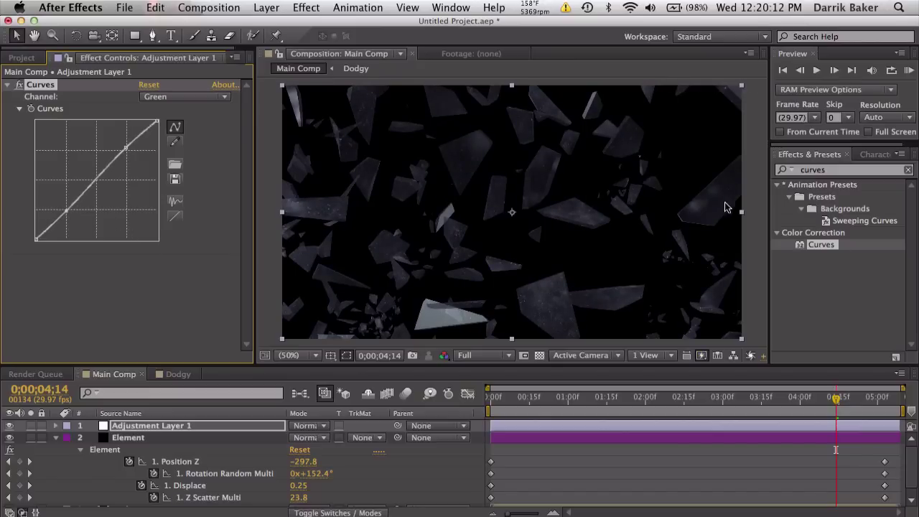
Give the combined RGB curve an S-shape for contrast and scrub to judge it
left_click(185, 97)
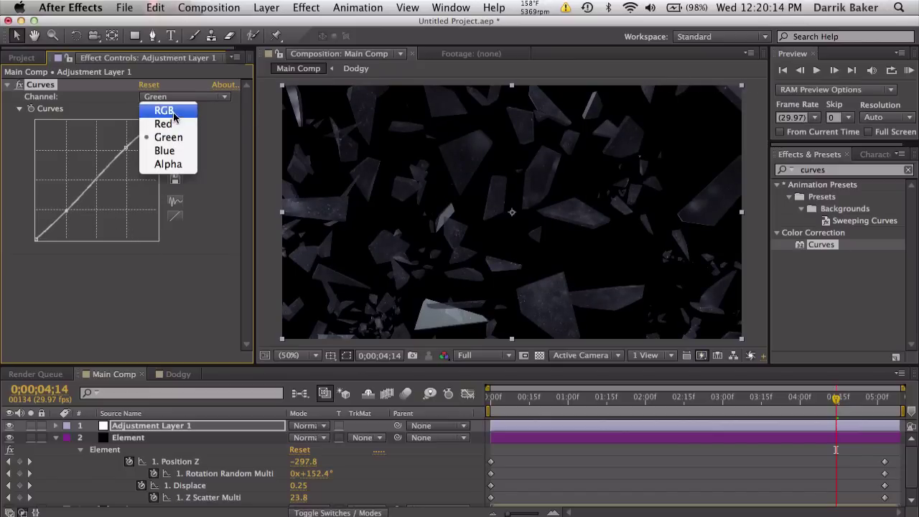
left_click(164, 106)
left_click_drag(125, 150, 125, 151)
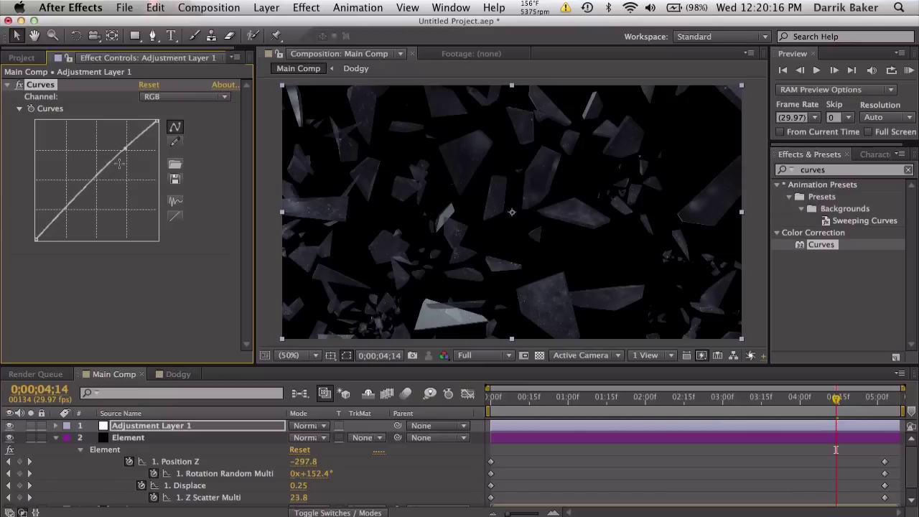
left_click(68, 210)
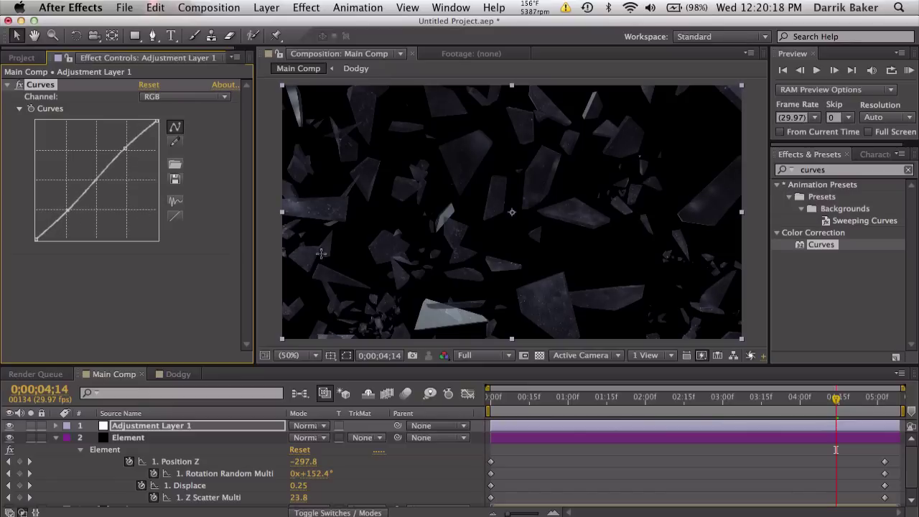
left_click_drag(529, 395, 717, 414)
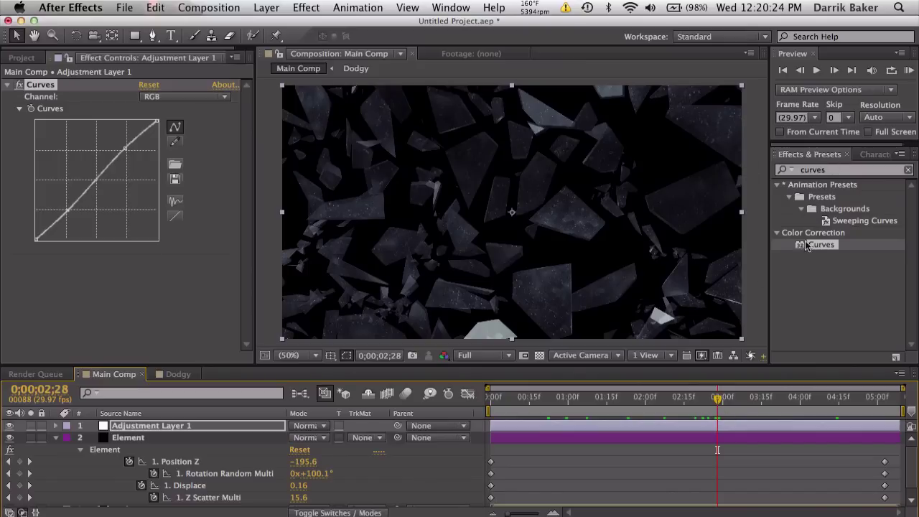
Add Stylize > Glow with Glow Threshold 78% and Glow Radius 99, then preview playback
left_click(833, 170)
type("glow")
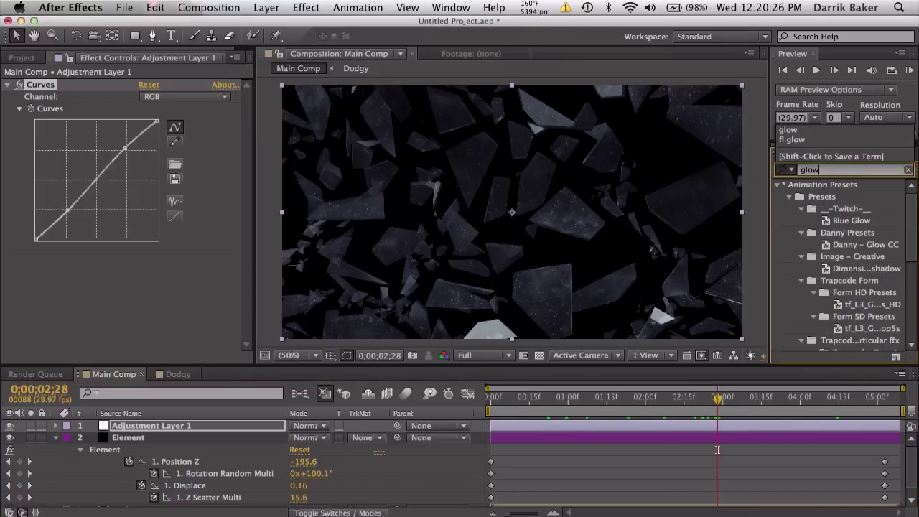
scroll(836, 294, "down", 5)
double_click(822, 322)
left_click_drag(147, 188, 215, 196)
left_click_drag(675, 397, 594, 396)
key("space")
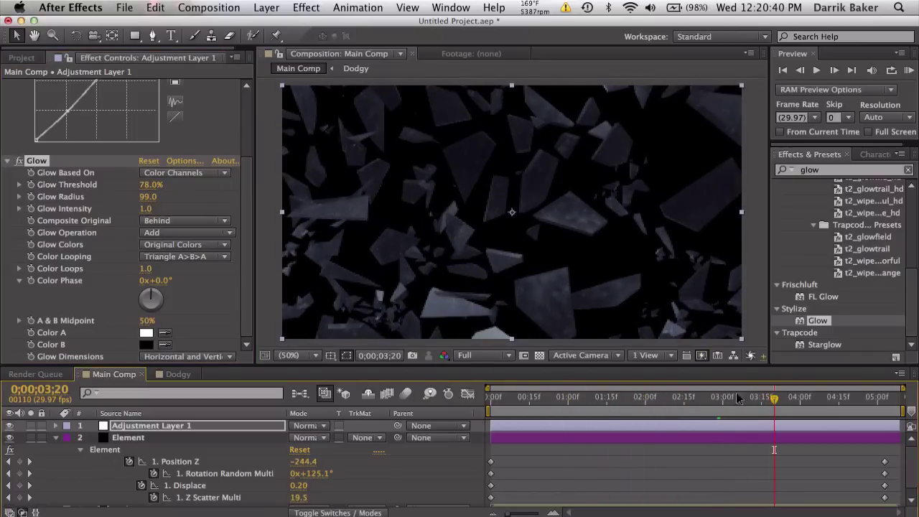
Add a new camera layer with default settings and reveal its Camera Options
left_click(57, 440)
left_click(266, 7)
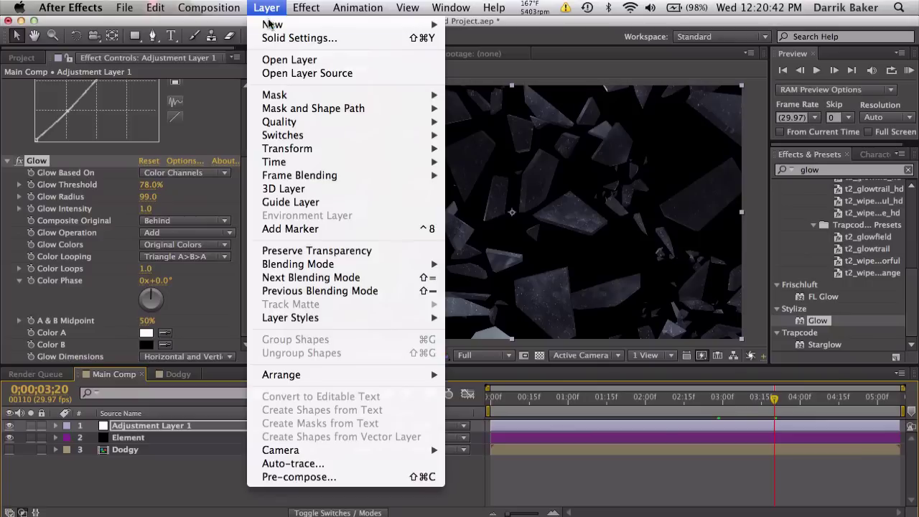
mouse_move(344, 24)
left_click(483, 68)
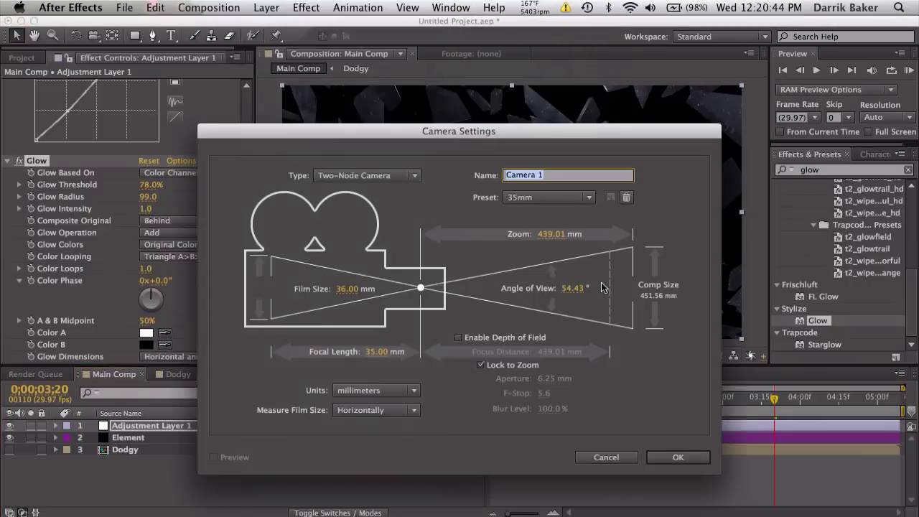
left_click(676, 459)
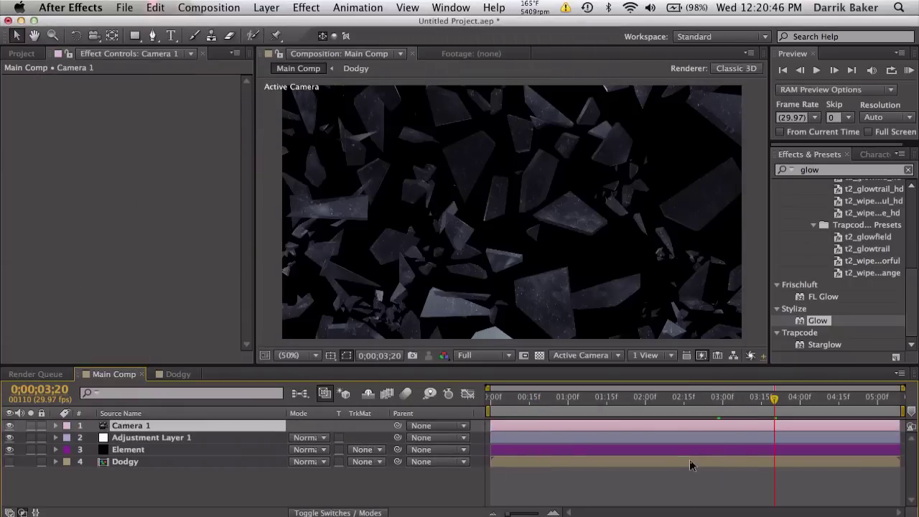
key("a")
key("a")
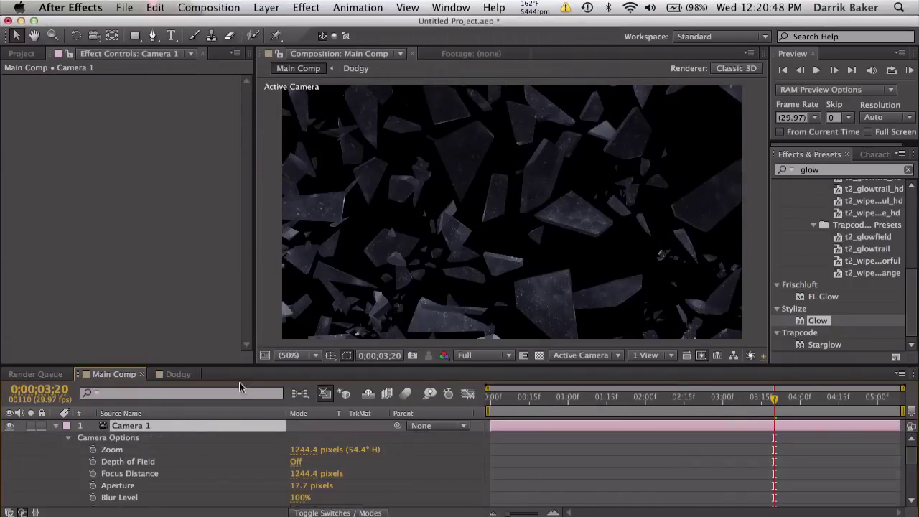
left_click_drag(244, 364, 244, 301)
Turn Depth of Field on with Aperture 100, Blur Level 300% and Focus Distance 700
left_click(295, 399)
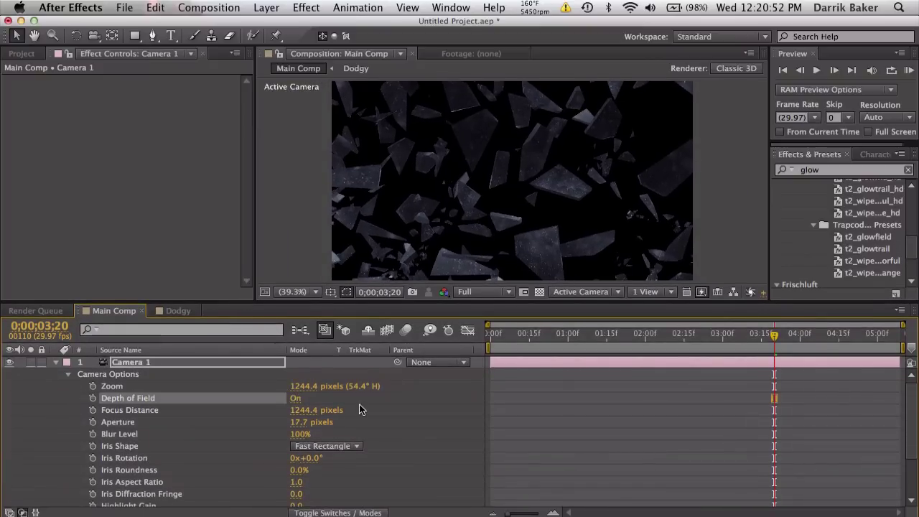
left_click(301, 424)
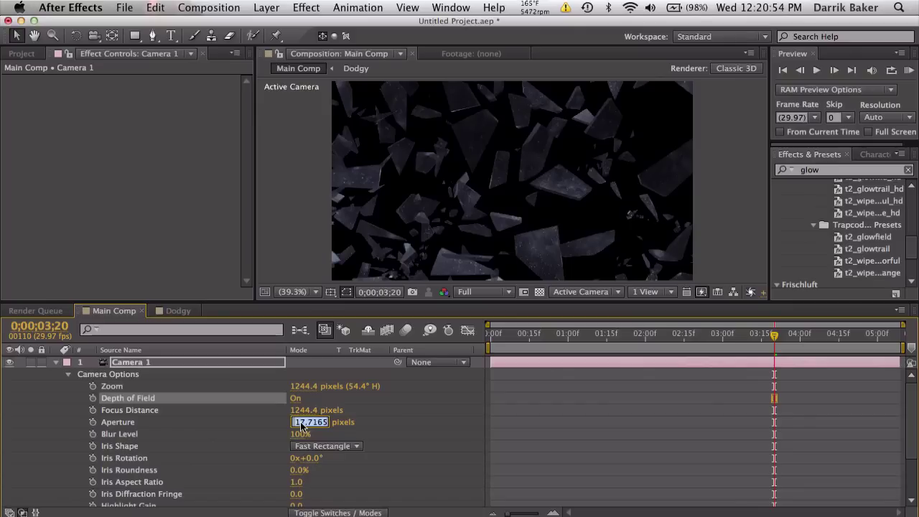
type("100")
key("Return")
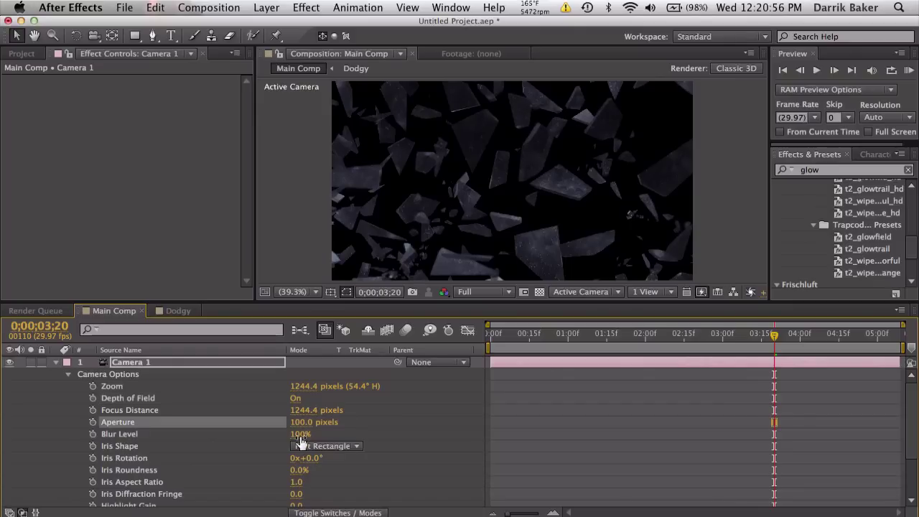
left_click(300, 434)
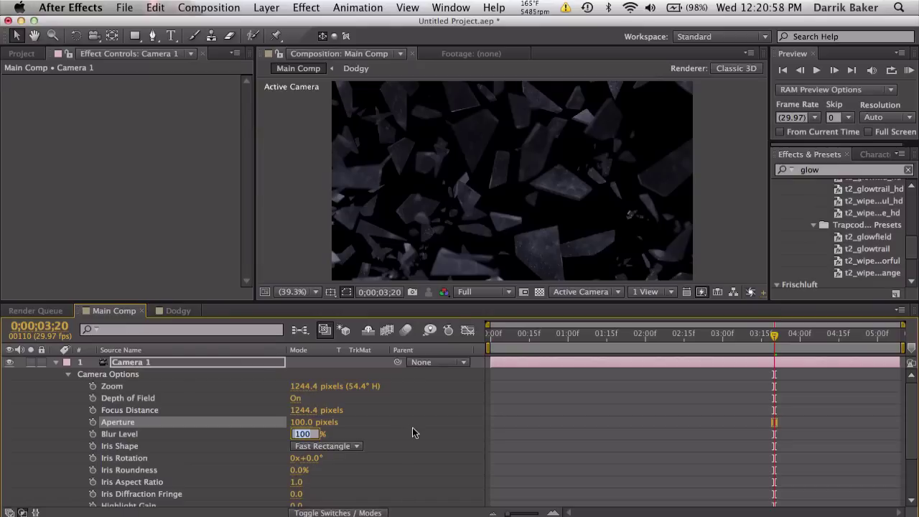
type("300")
key("Return")
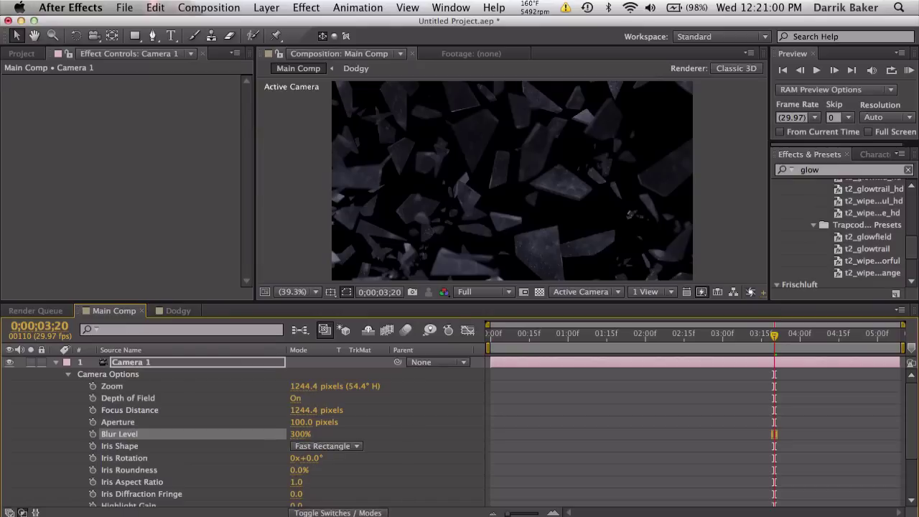
left_click(306, 411)
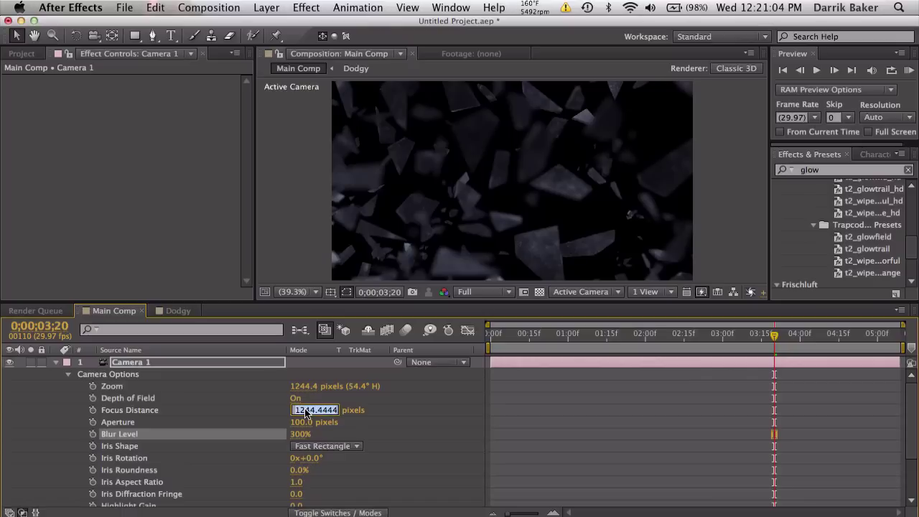
type("700")
key("Return")
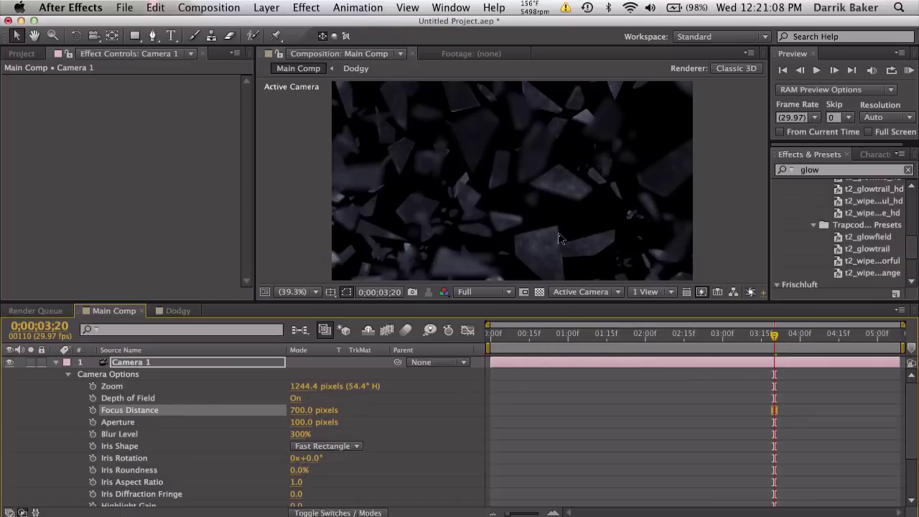
key("grave")
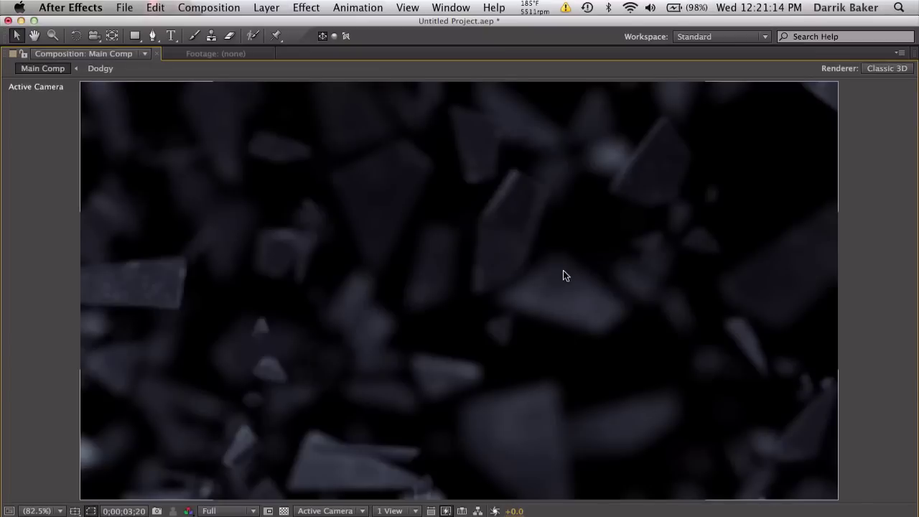
Change the camera's Focus Distance to 900 pixels and check focus in the maximized viewer
key("grave")
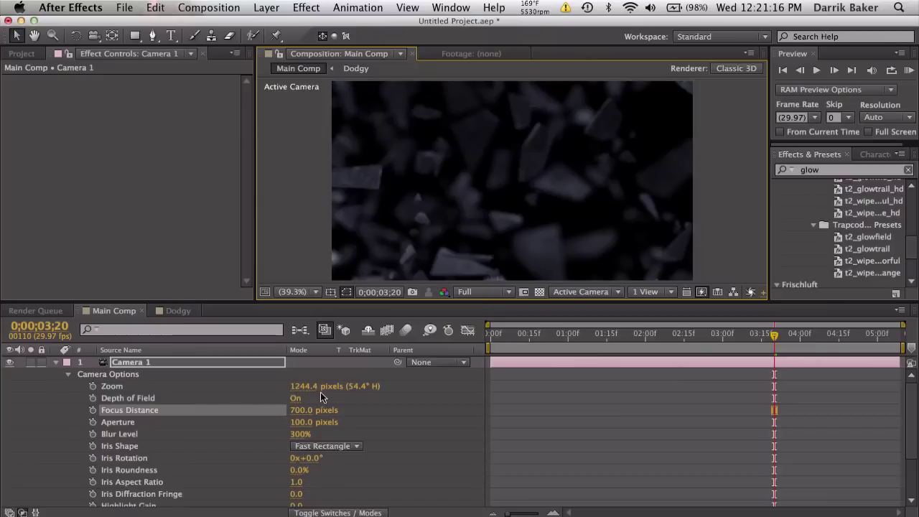
left_click(307, 410)
type("900")
key("Return")
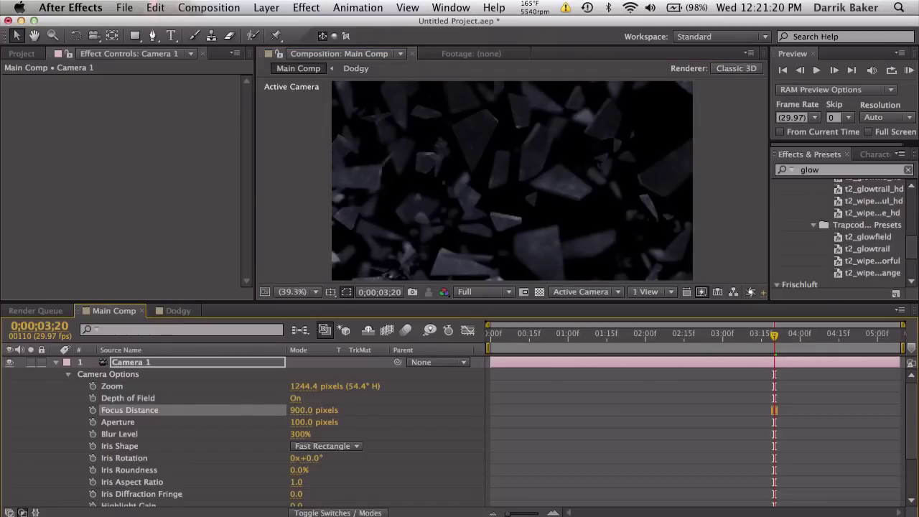
key("grave")
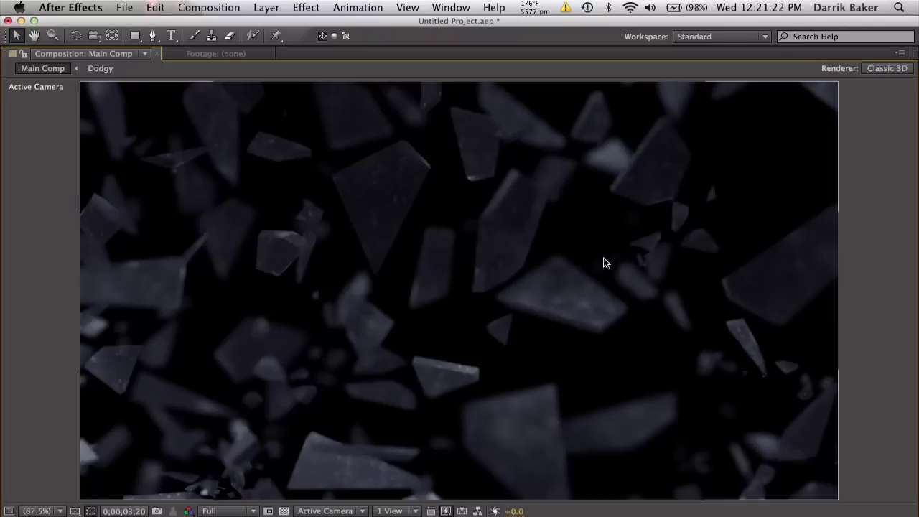
key("grave")
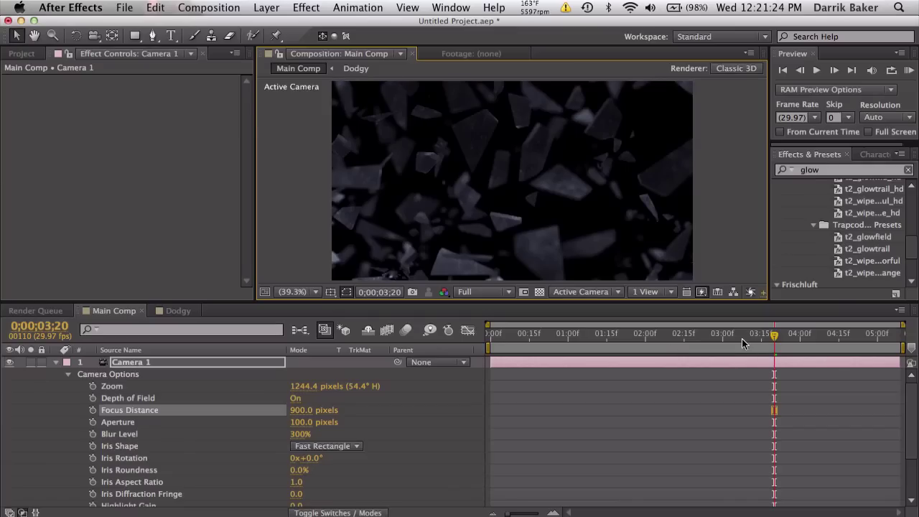
Move to 0;00;02;18 and inspect that frame in the maximized viewer
left_click(738, 335)
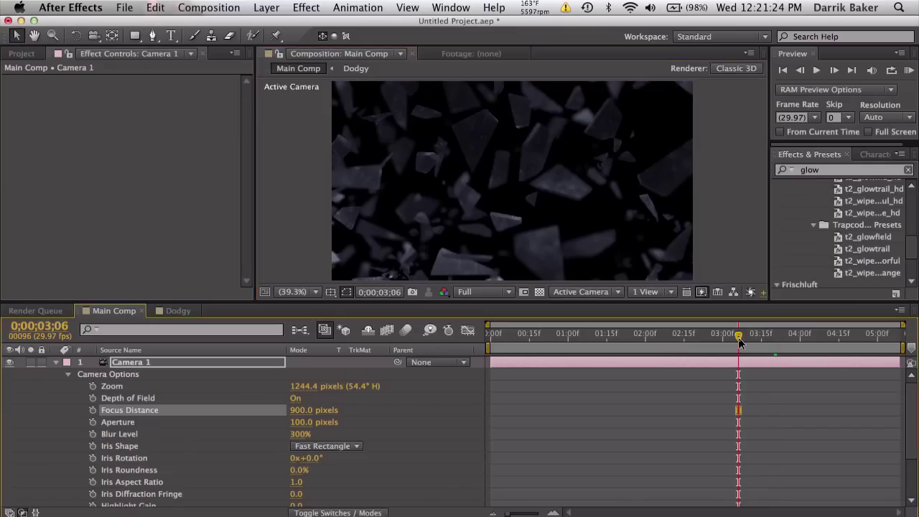
left_click(692, 336)
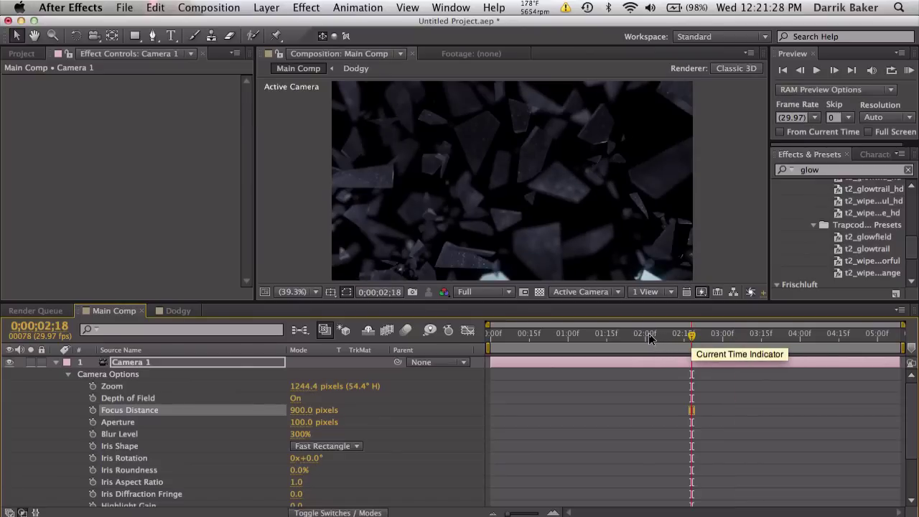
key("grave")
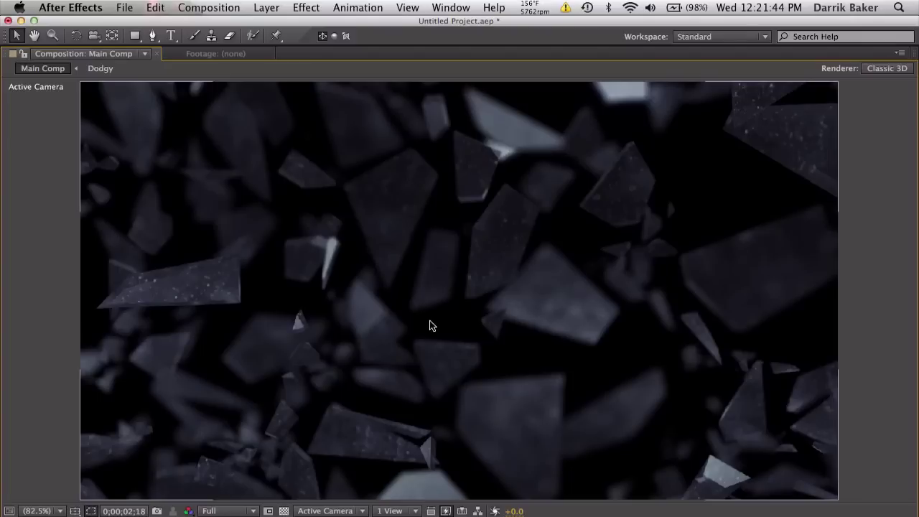
Collapse the camera's properties and scrub from the start to 0;00;01;13
key("grave")
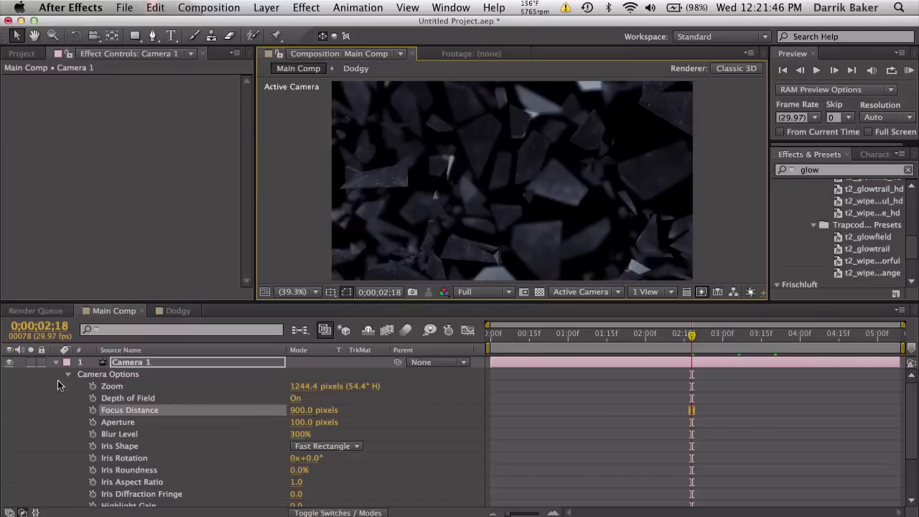
left_click(56, 362)
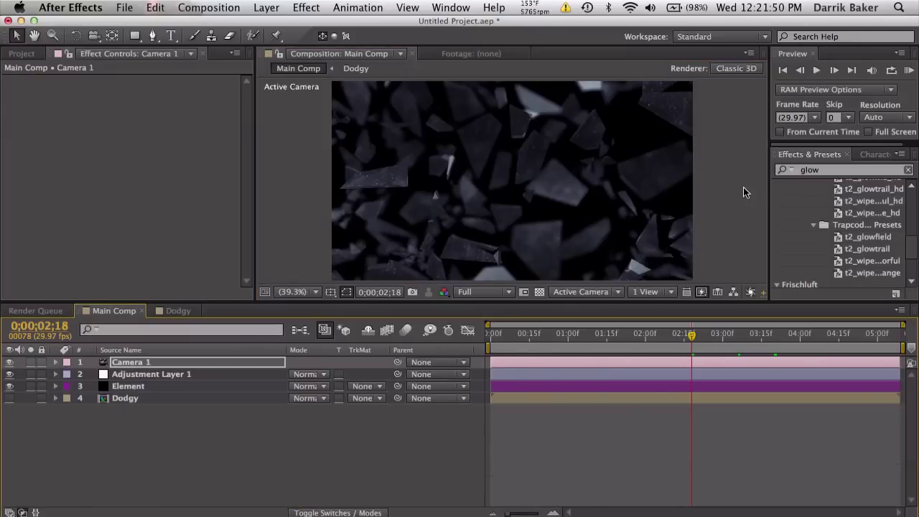
left_click(502, 334)
left_click_drag(502, 335, 810, 335)
Review the focus blur at frames between 0;00;01;01 and 0;00;03;22 in a larger viewer
left_click_drag(740, 305, 743, 350)
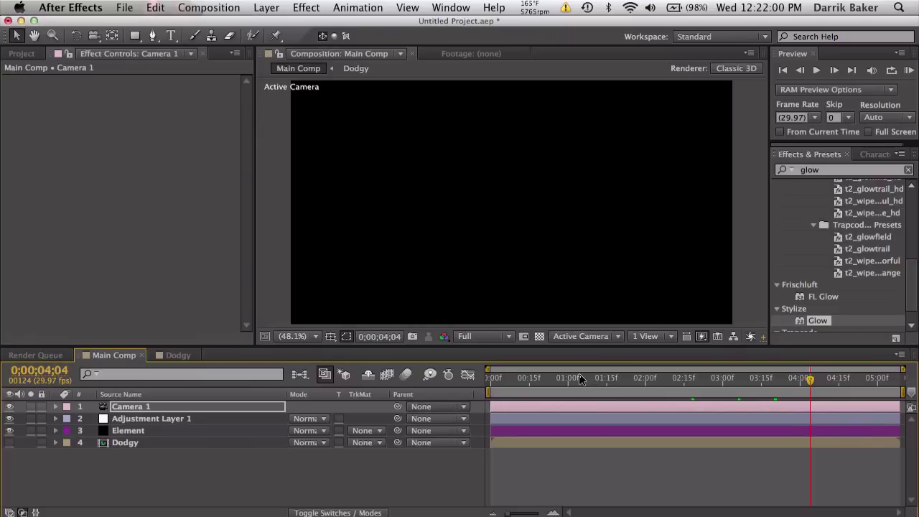
left_click_drag(581, 379, 587, 381)
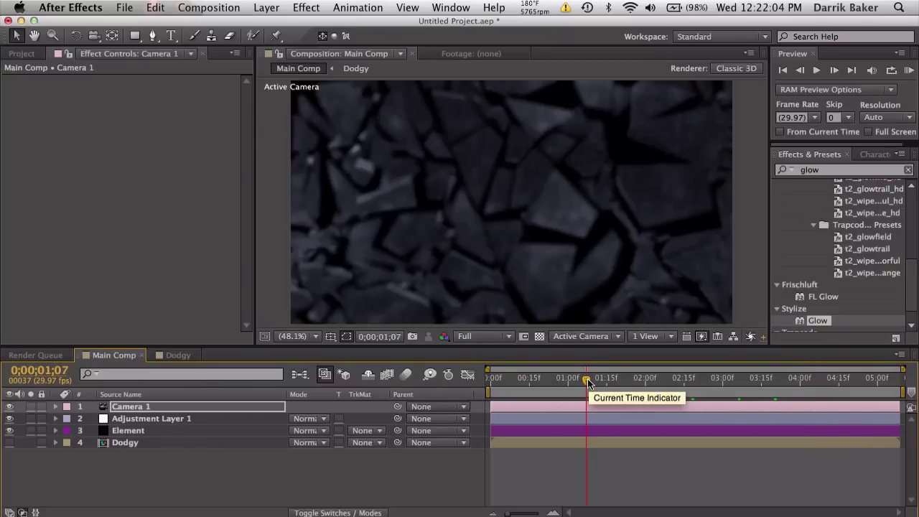
left_click_drag(587, 382, 601, 381)
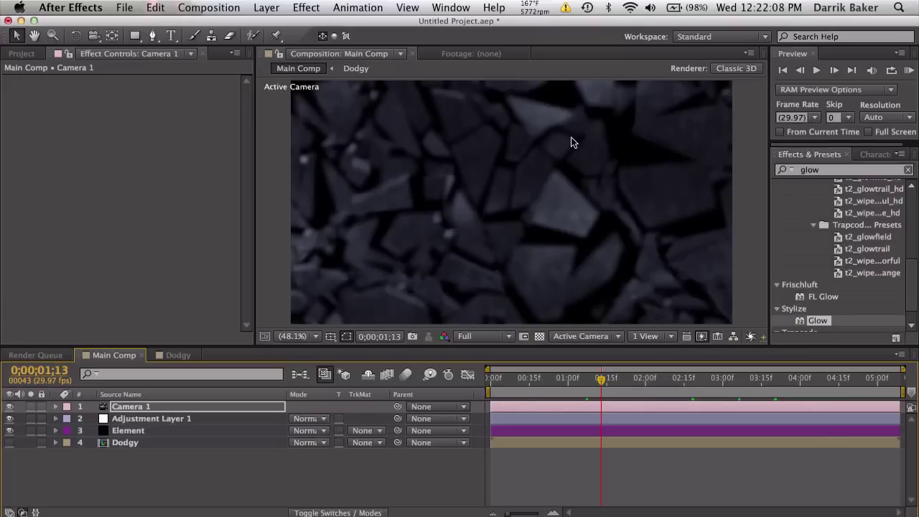
key("j")
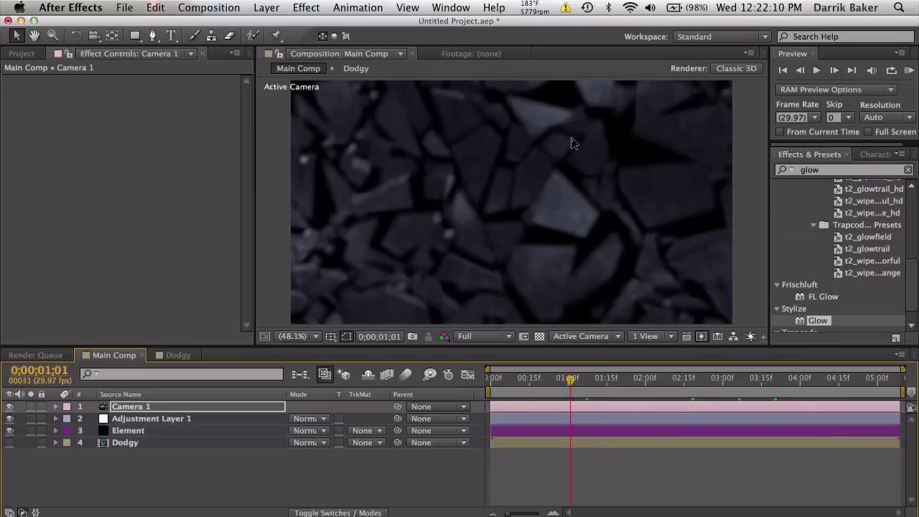
left_click(679, 385)
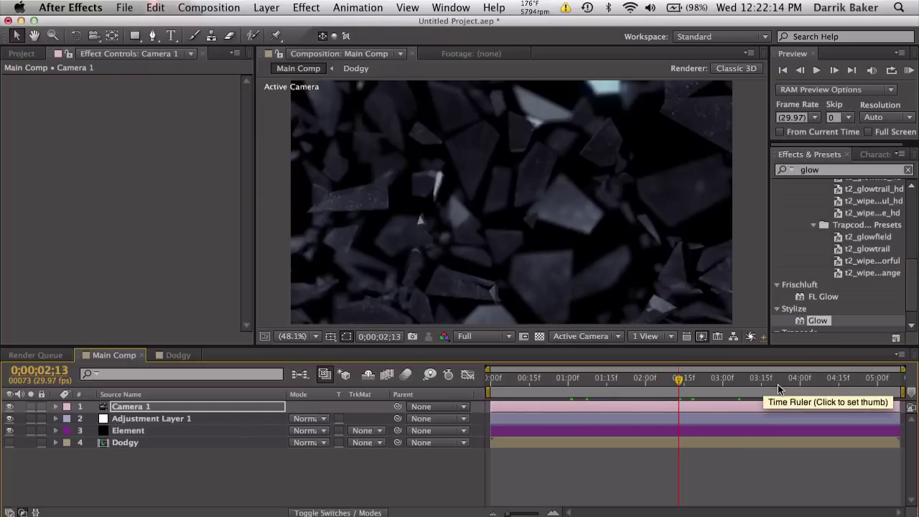
left_click(778, 385)
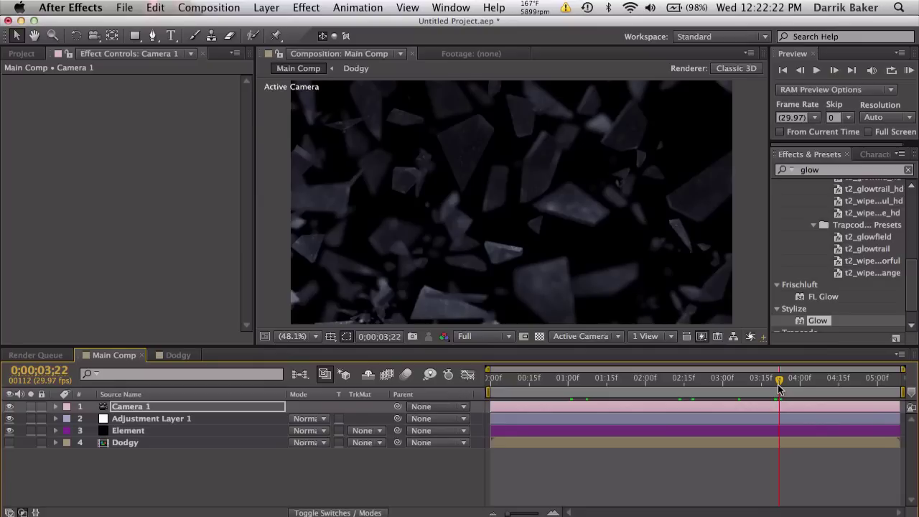
left_click(755, 382)
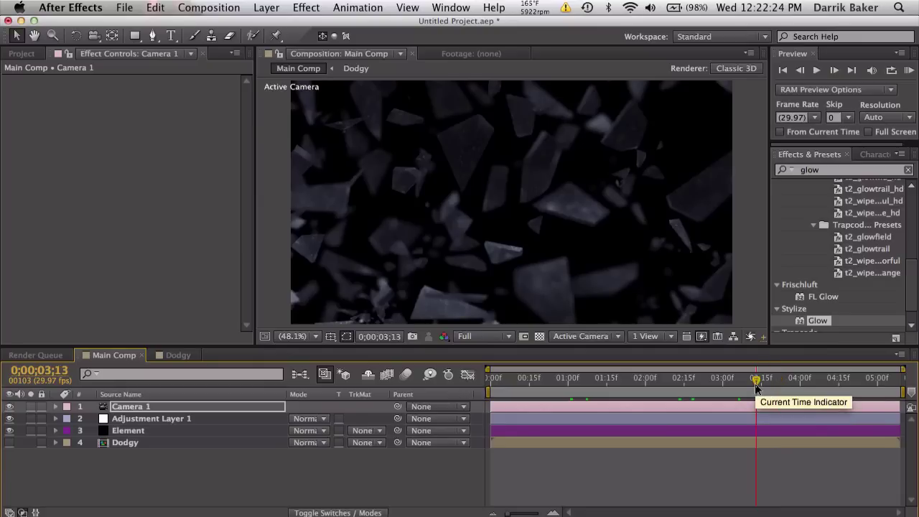
left_click(704, 381)
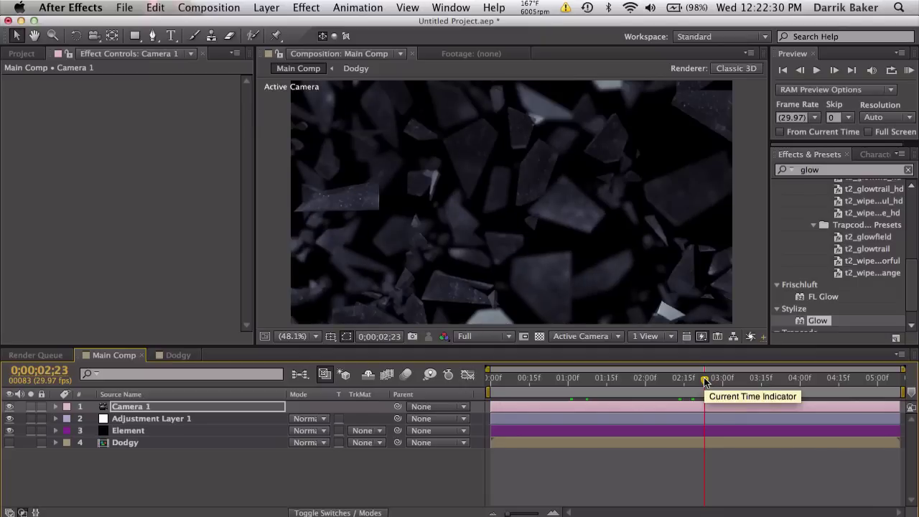
left_click_drag(704, 381, 764, 381)
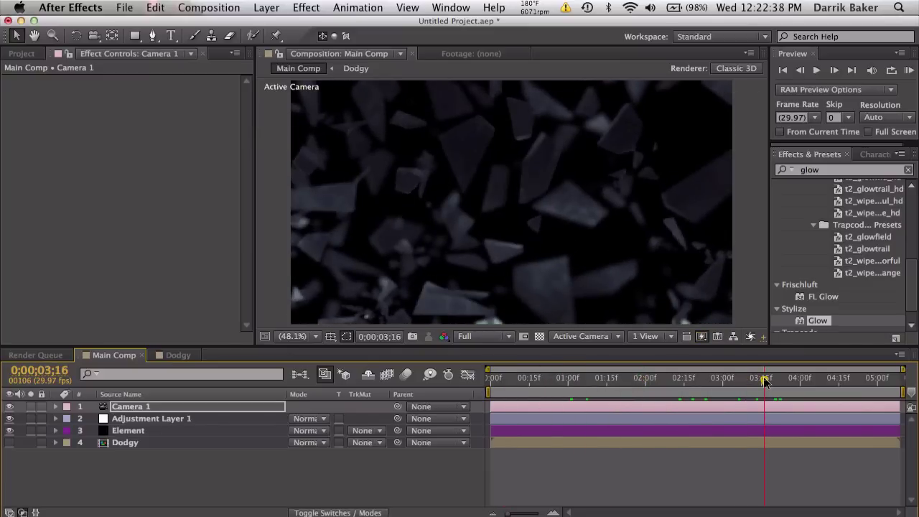